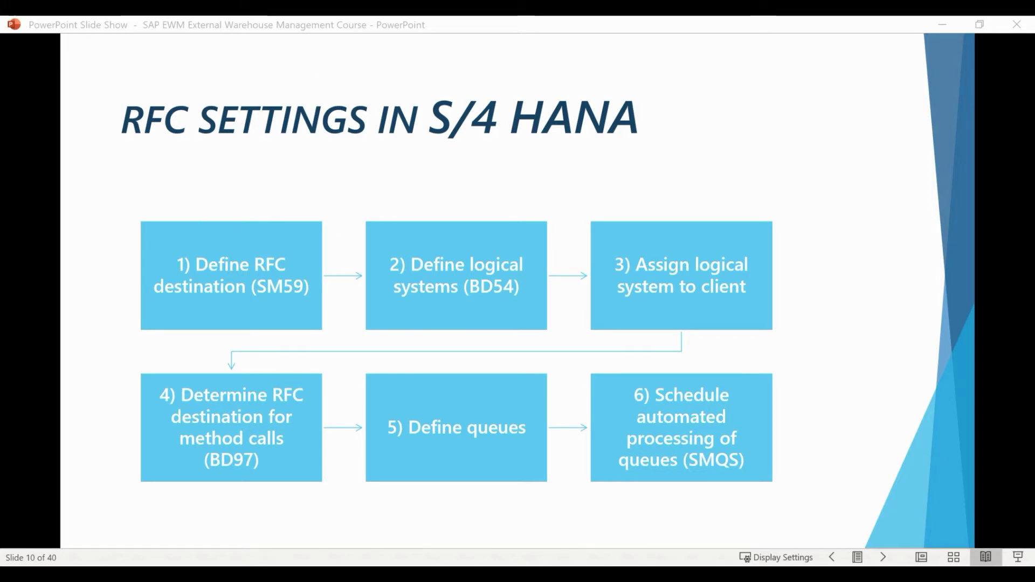
- Open the RFC connections list, expand ABAP Connections and select S49CLNT100
mouse_move(340, 572)
left_click(345, 534)
type("sm04")
key("Return")
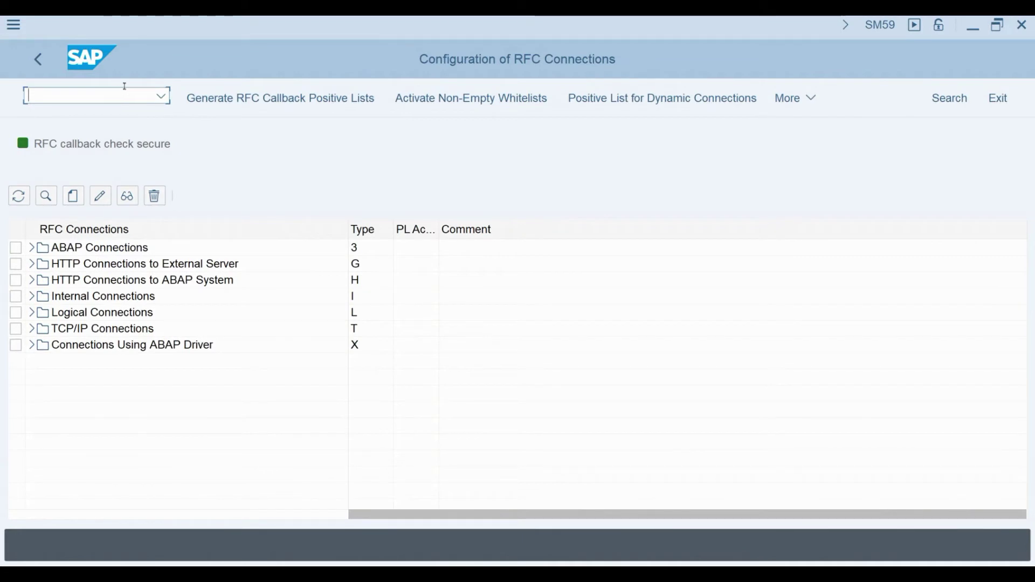
left_click(31, 247)
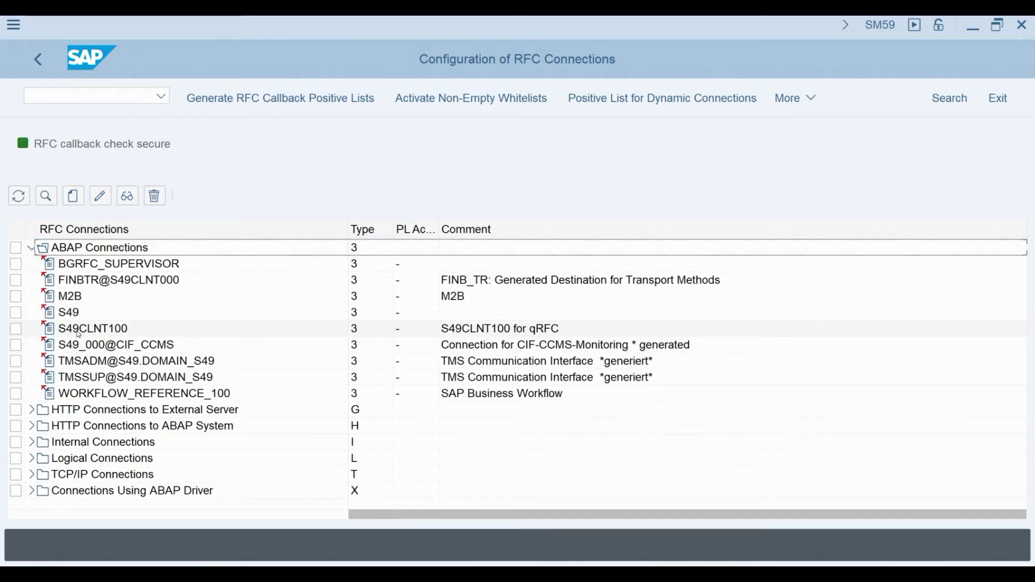
left_click(78, 331)
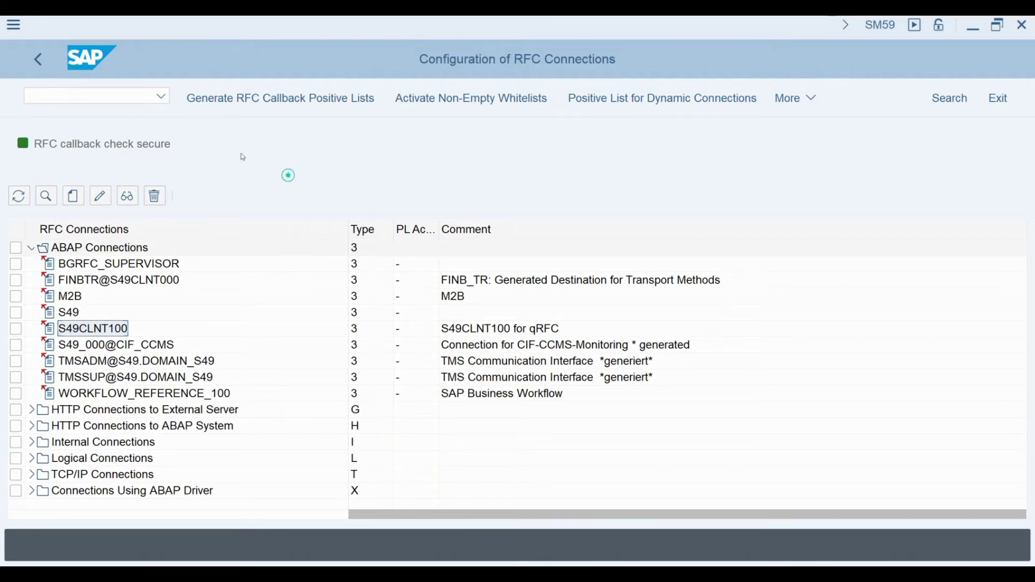
left_click(136, 97)
type("/nbd54")
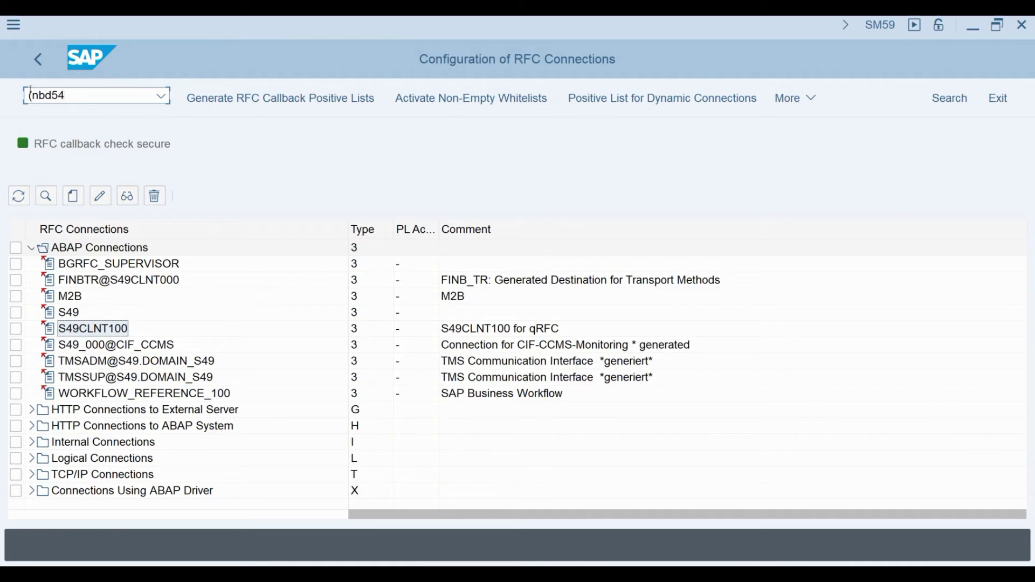
- Open the BD54 logical systems list and mark the S49CLNT100 and S49EWM100 entries
key("Return")
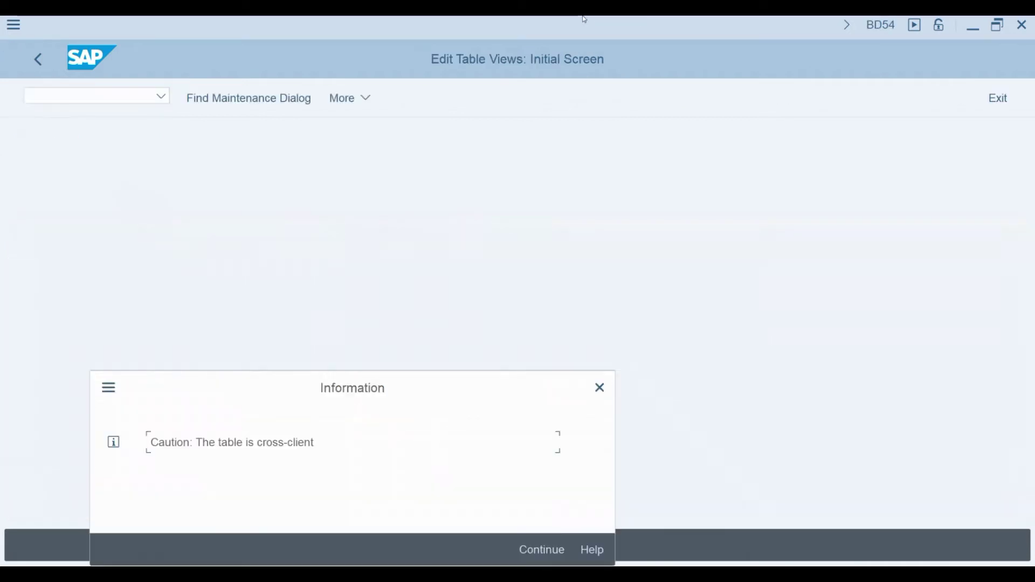
left_click(556, 549)
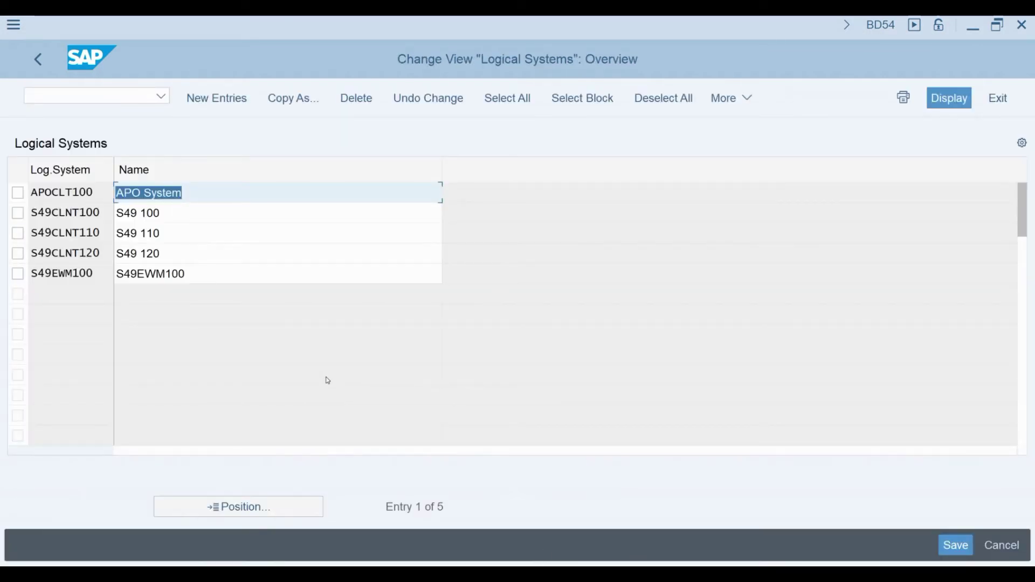
left_click(18, 213)
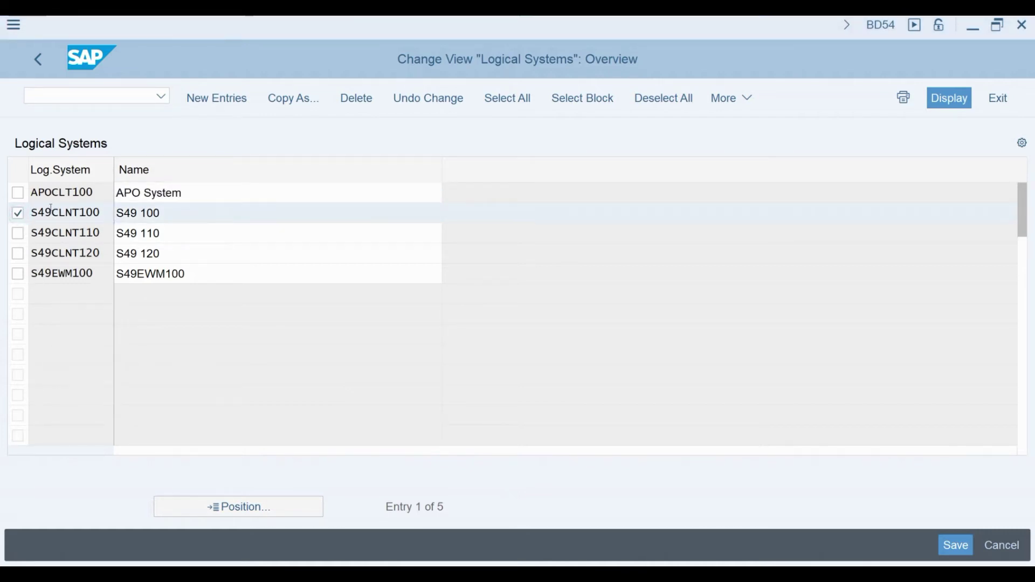
left_click(18, 274)
left_click(18, 213)
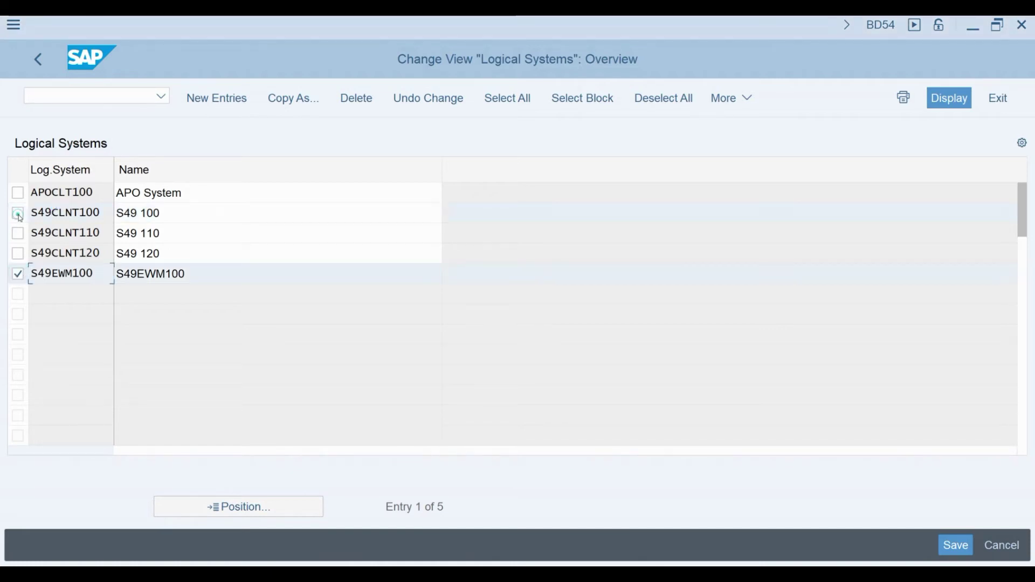
double_click(70, 270)
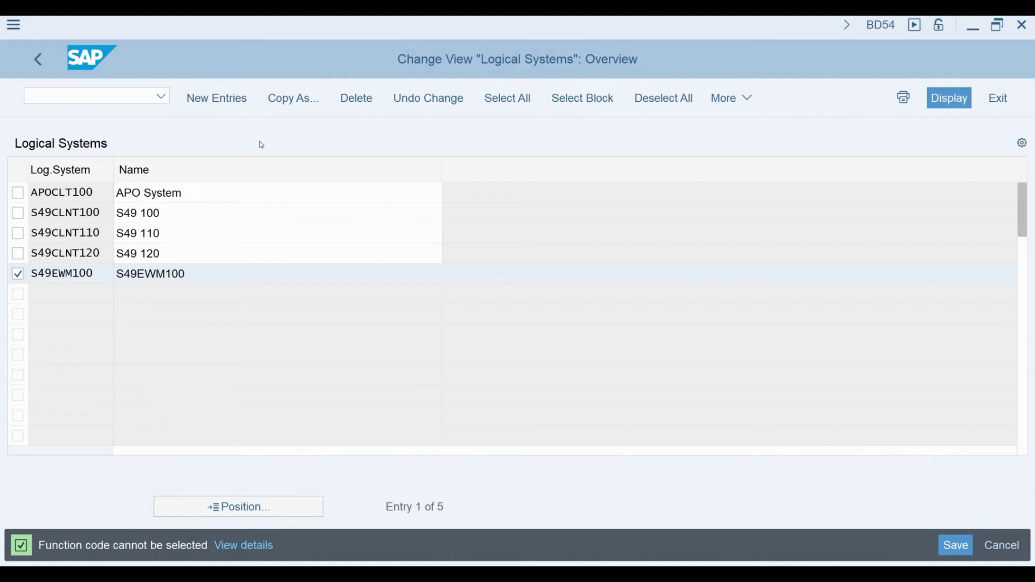
left_click(129, 96)
- In the SPRO IMG, run Assign Logical System to Client under ALE Basic Settings > Logical Systems
type("/nspro")
key("Return")
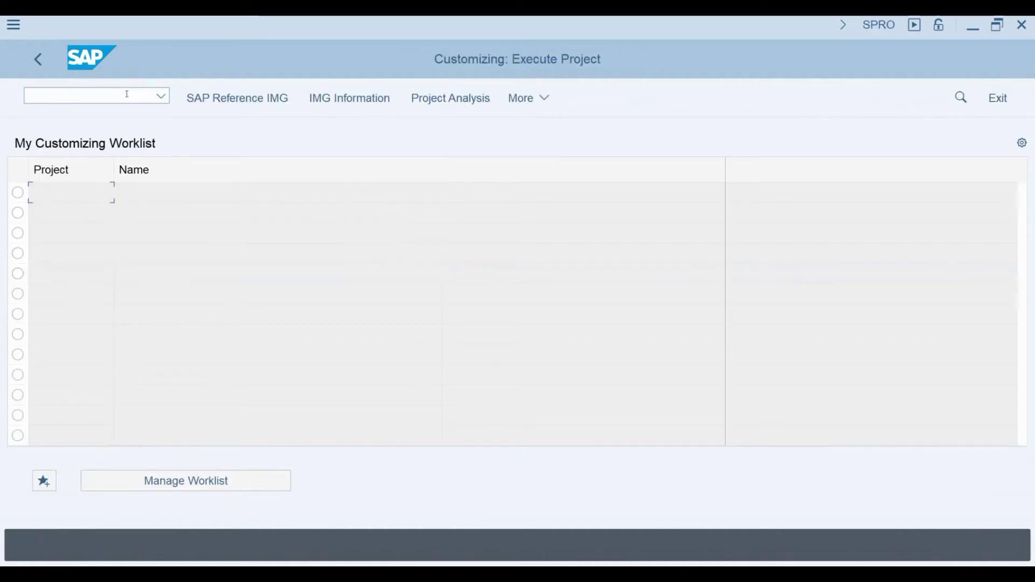
left_click(256, 98)
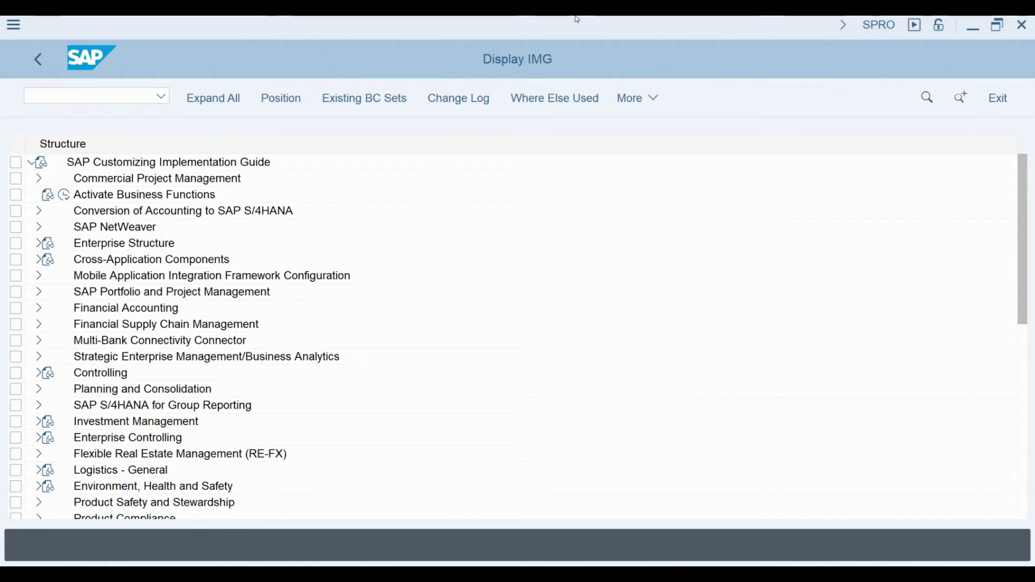
left_click(37, 227)
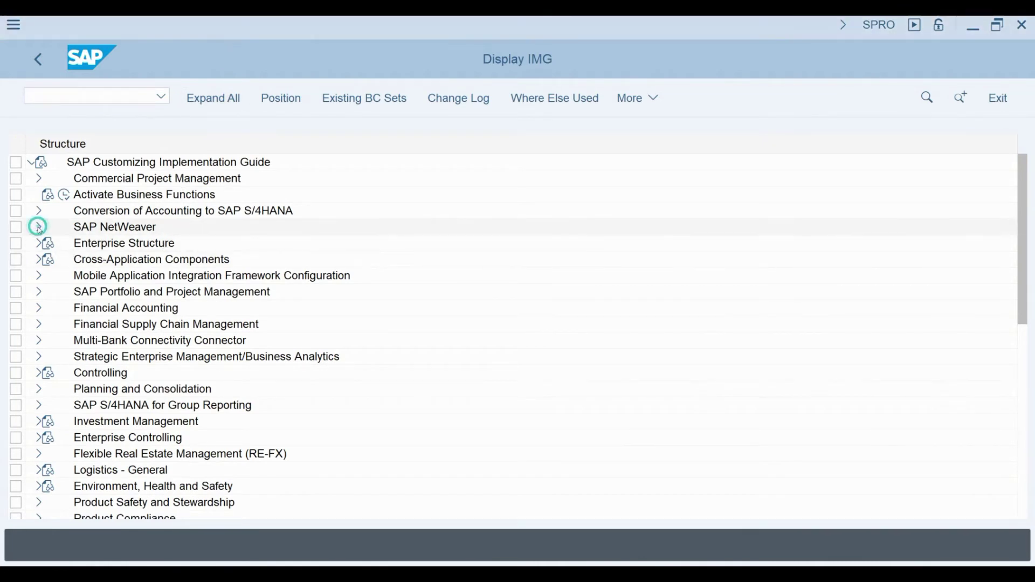
left_click(45, 405)
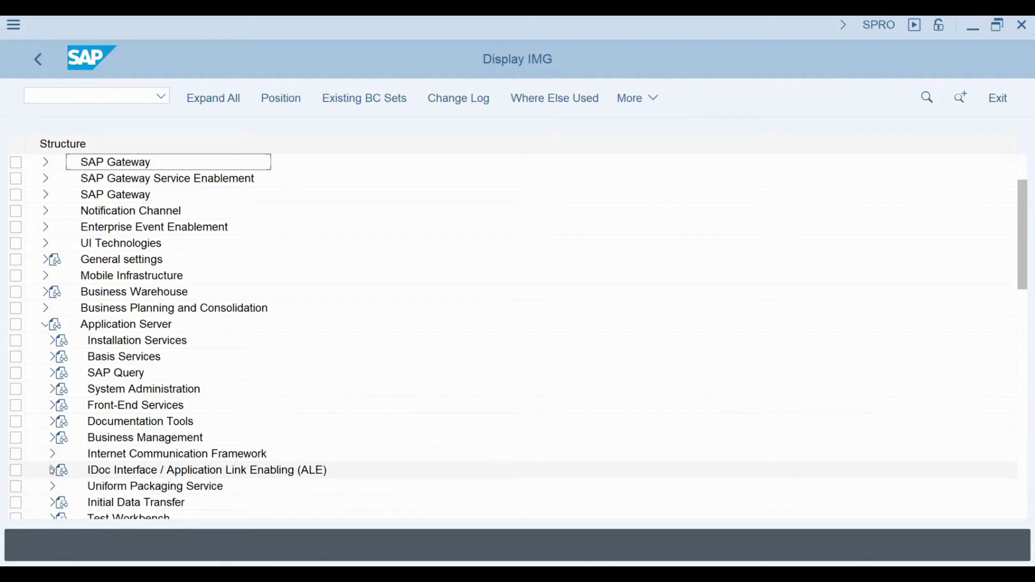
left_click(52, 471)
left_click(58, 357)
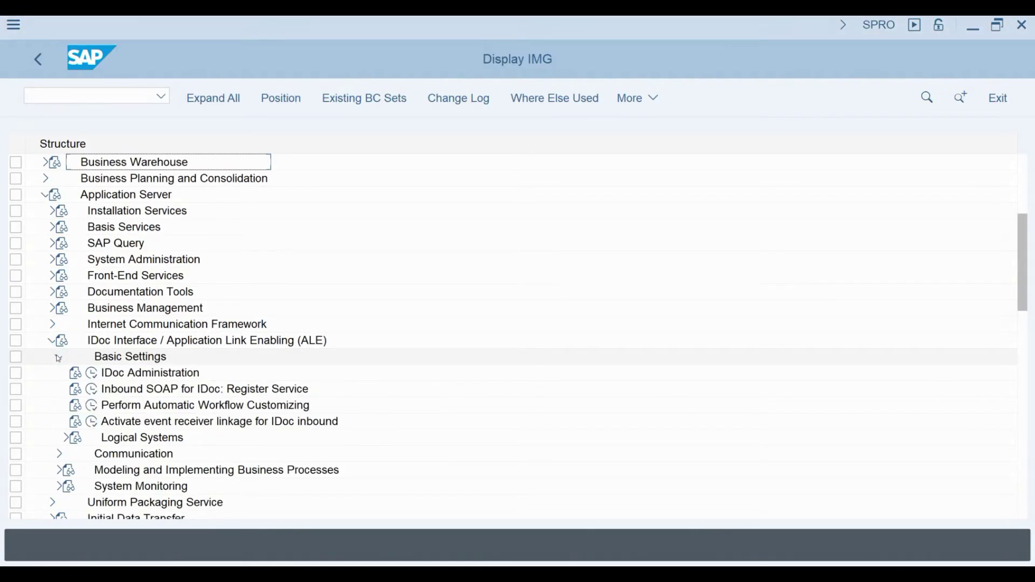
left_click(65, 438)
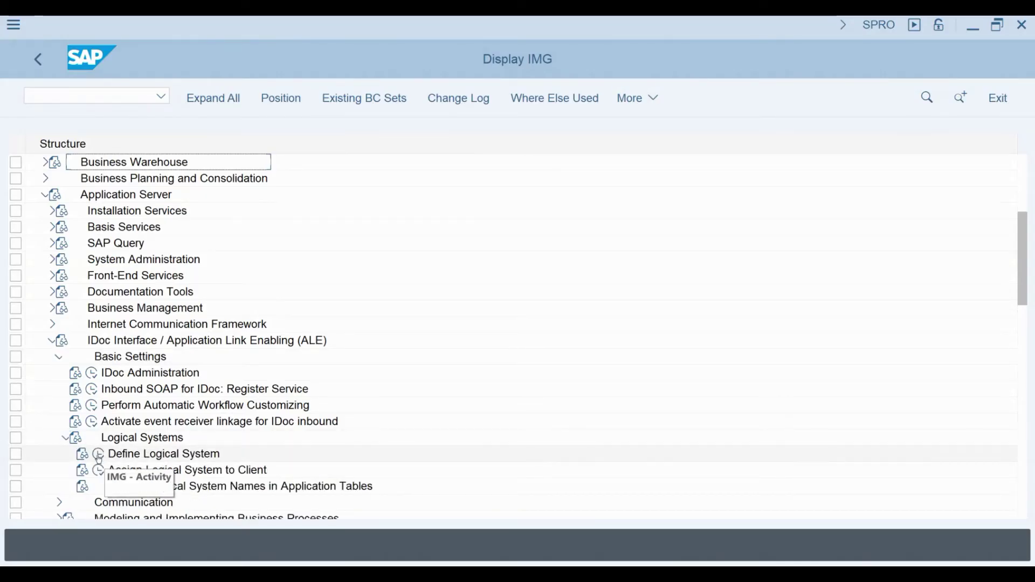
left_click(98, 470)
left_click(512, 543)
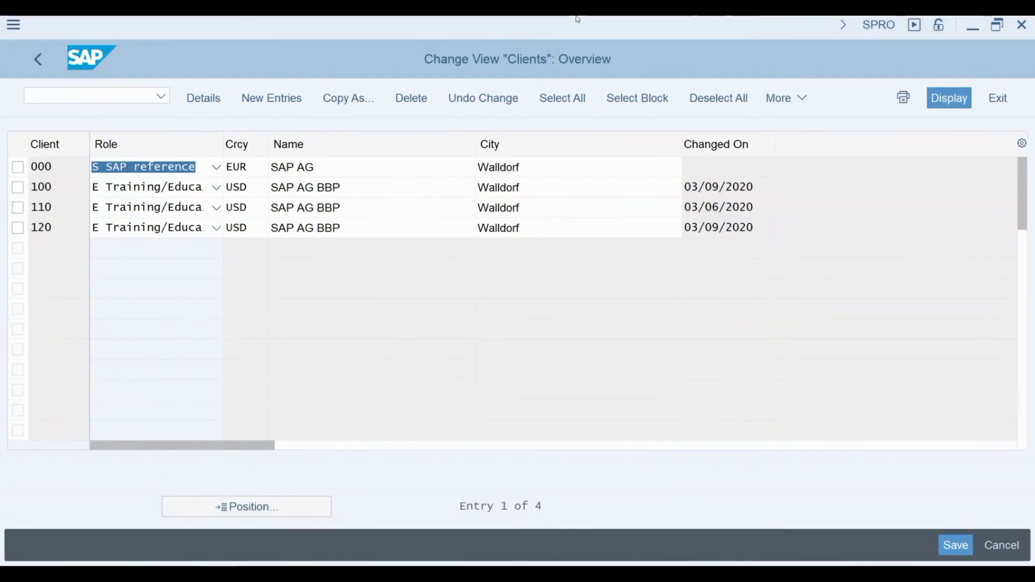
- Open client 100's details and check its logical system S49CLNT100
left_click(18, 188)
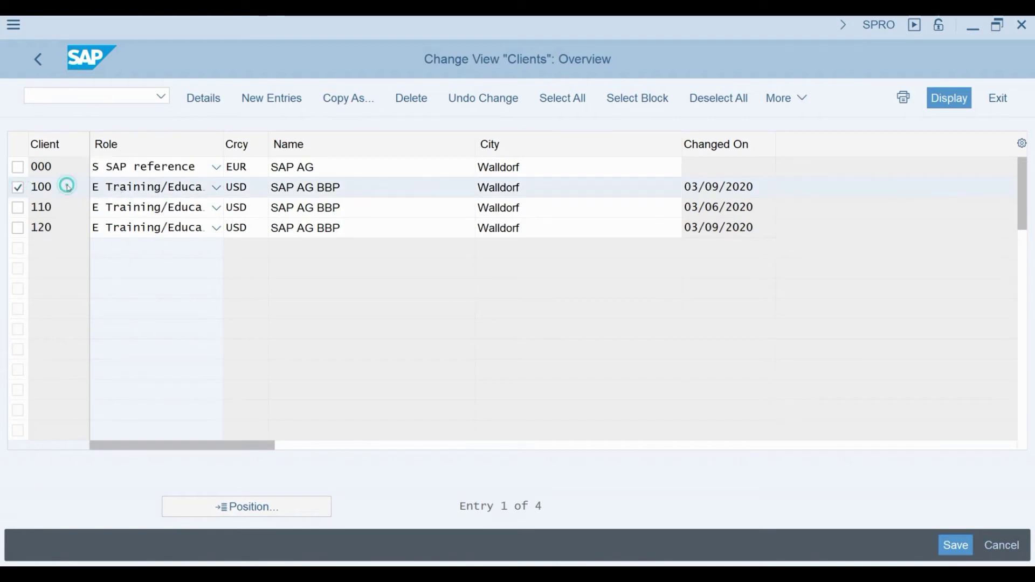
double_click(92, 187)
left_click(256, 220)
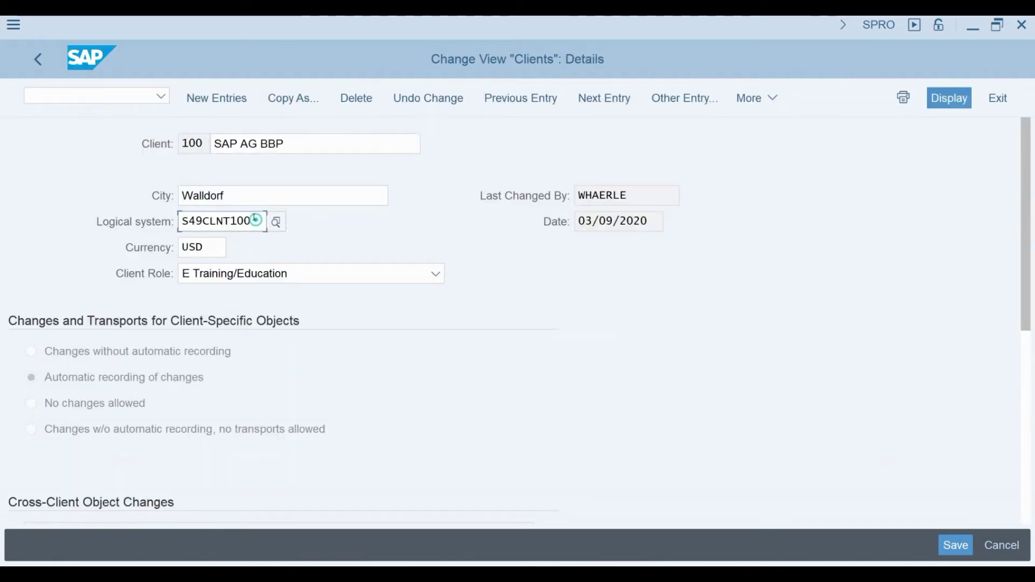
double_click(250, 220)
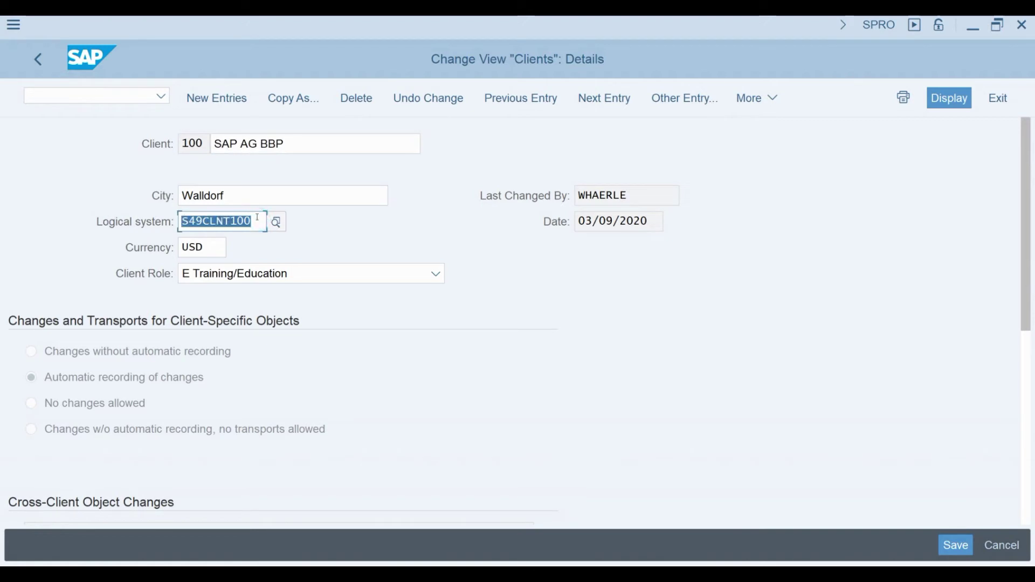
left_click(257, 218)
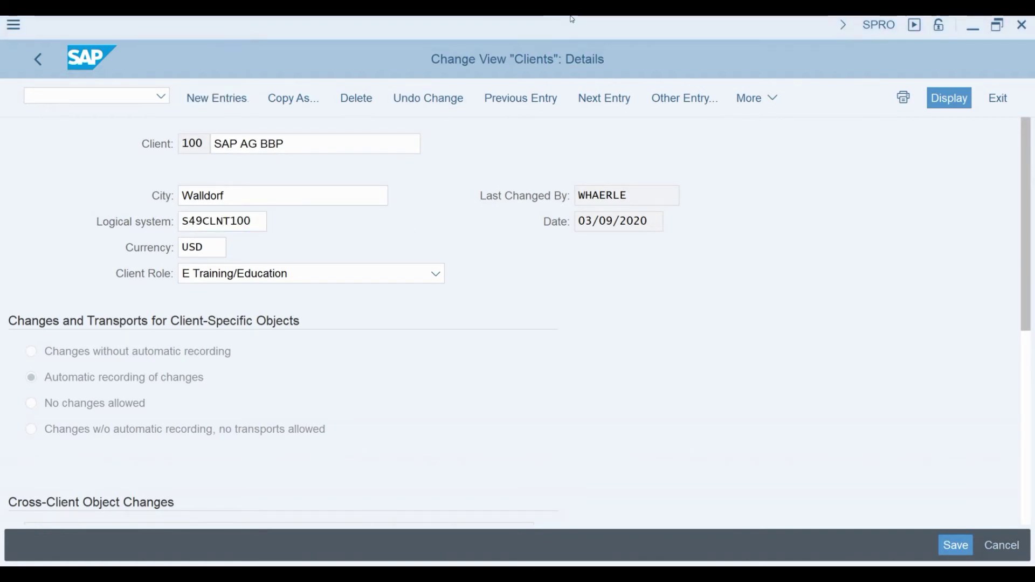
left_click(106, 96)
- In BD97, expand S49EWM100's standard BAPI destination node to show S49CLNT100
type("/nbd97")
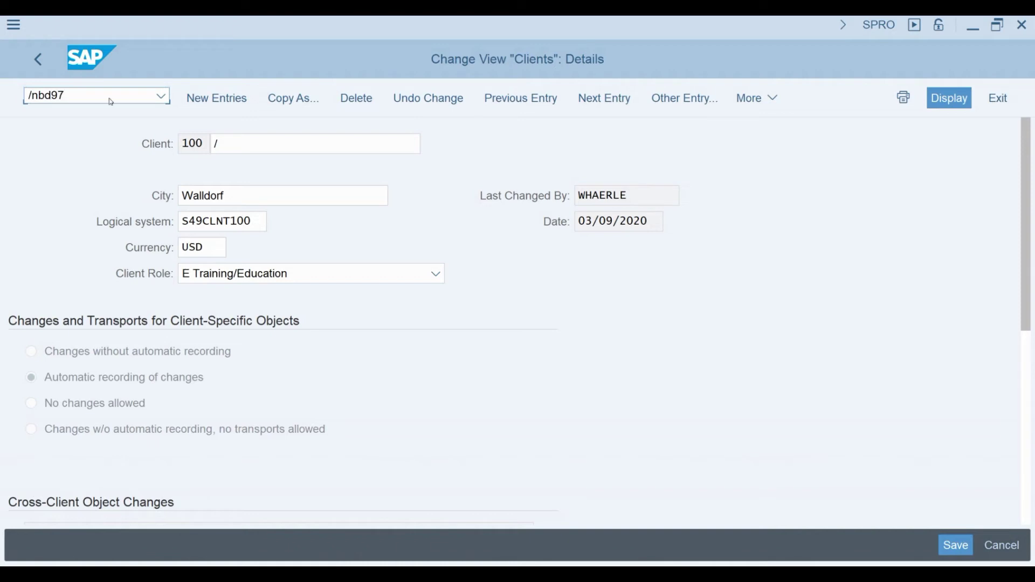
key("Return")
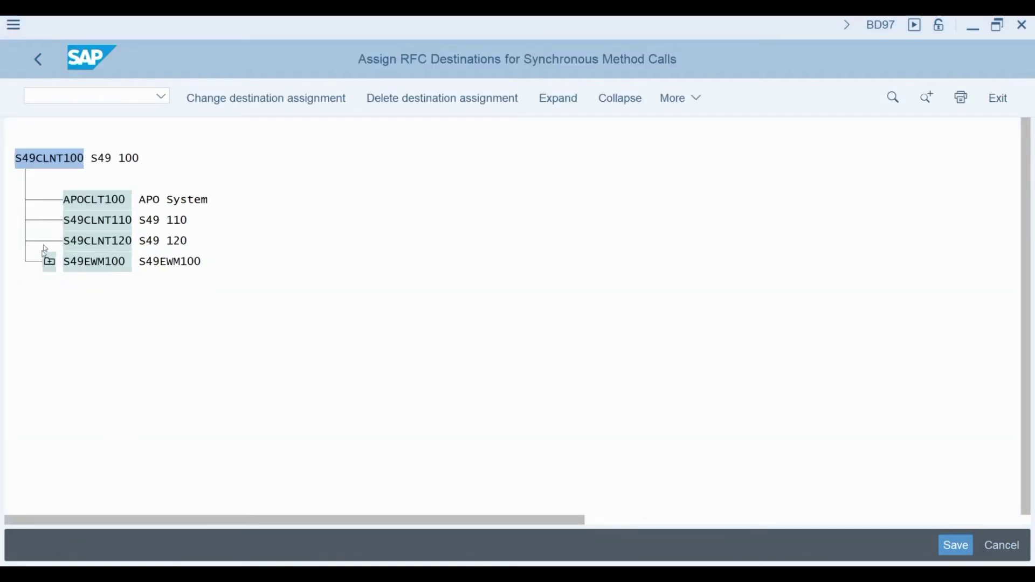
left_click(48, 262)
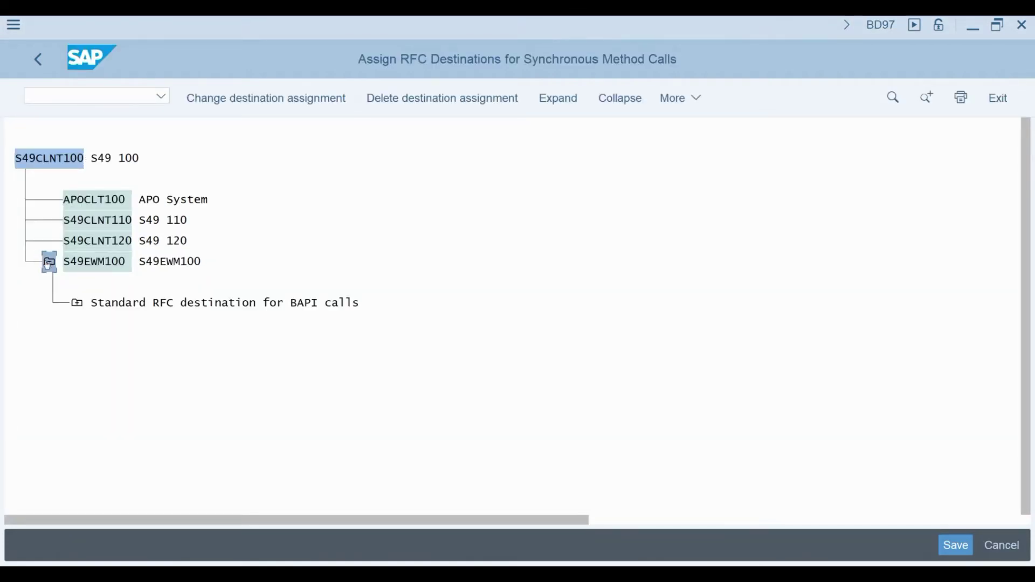
left_click(77, 304)
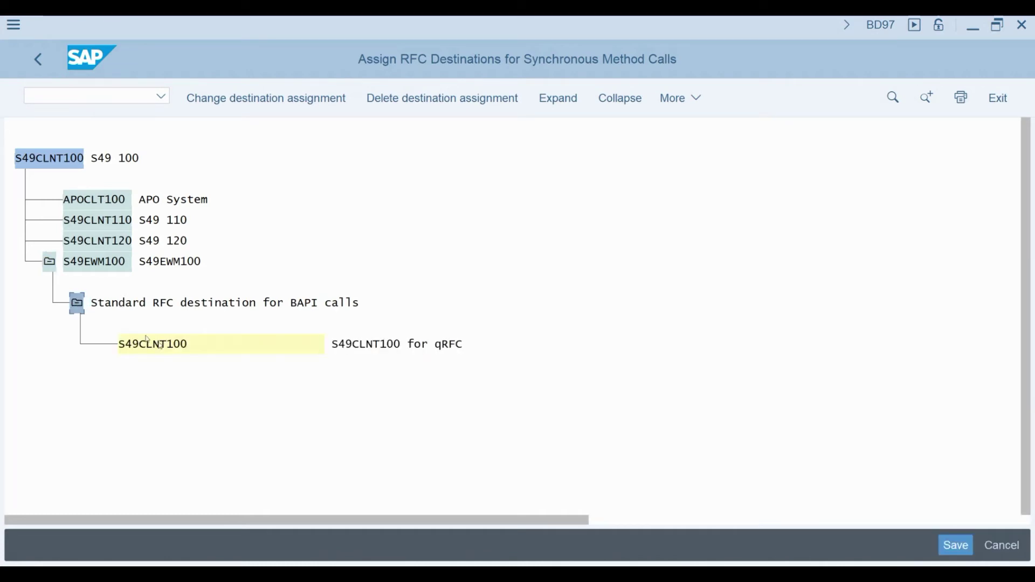
left_click(159, 347)
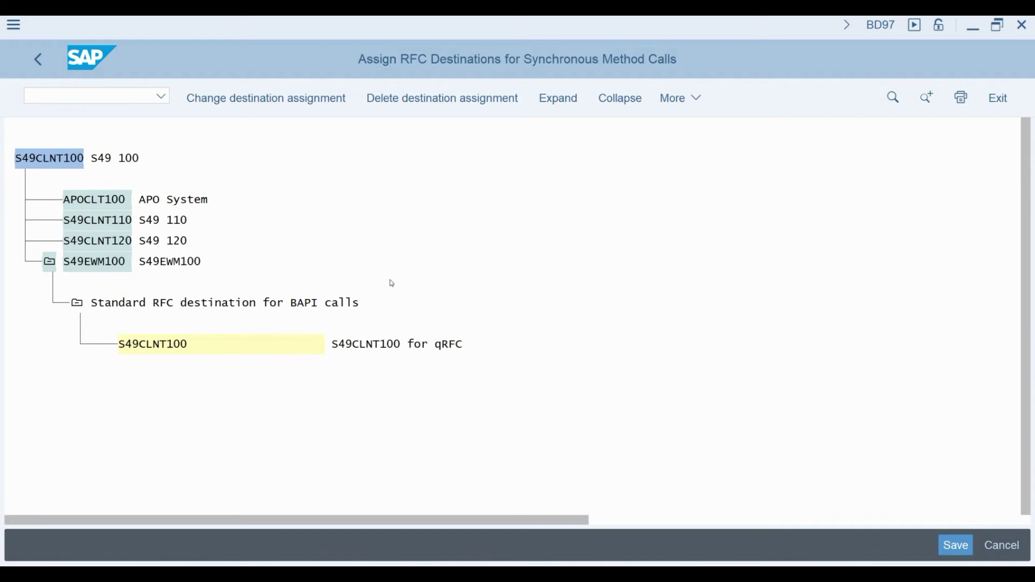
left_click(123, 93)
- In SPRO, run Define Queue for Transfer to SAP EWM under EWM Integration > Basic Setup of Connectivity
type("/nspro")
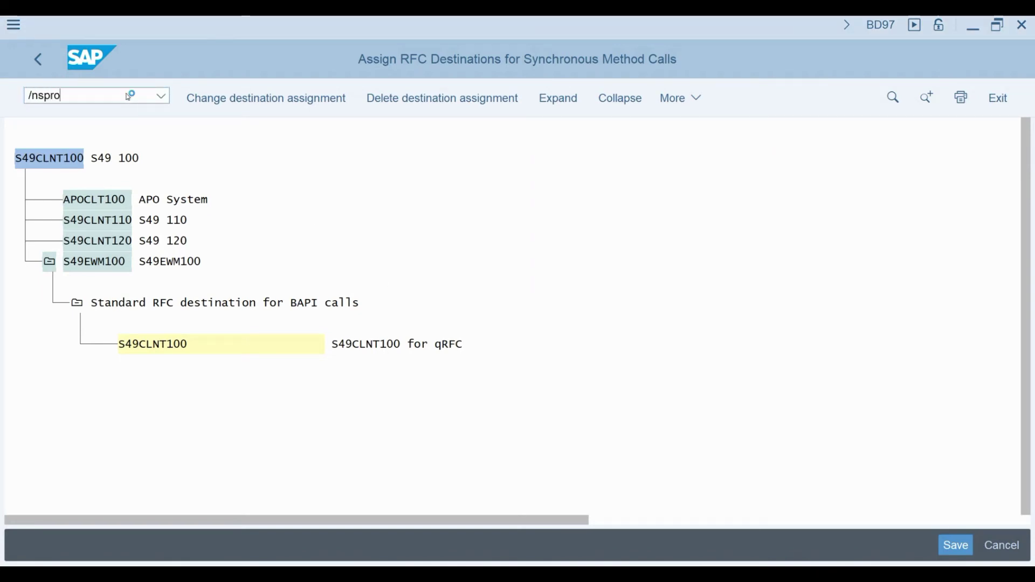
key("Return")
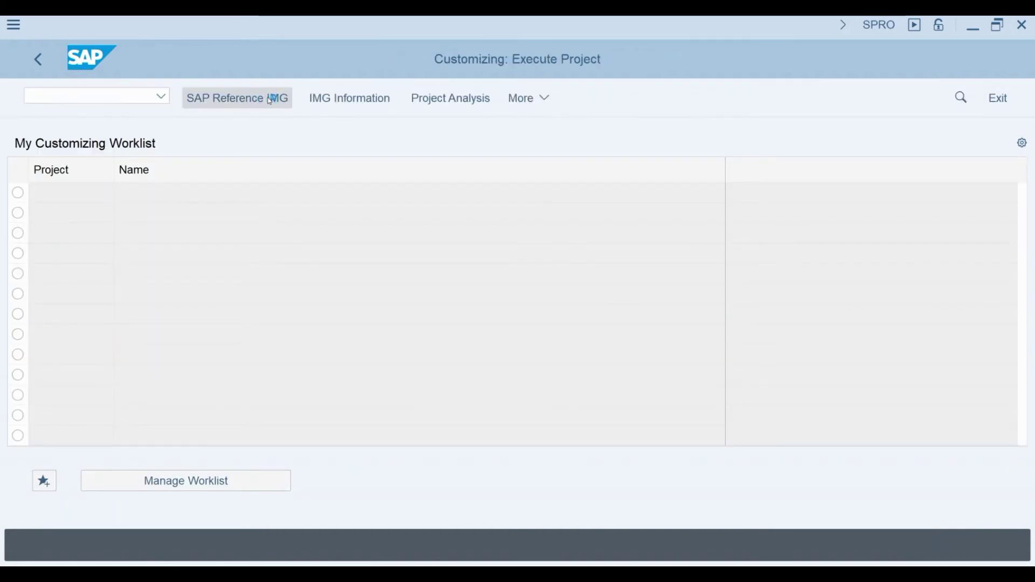
left_click(270, 99)
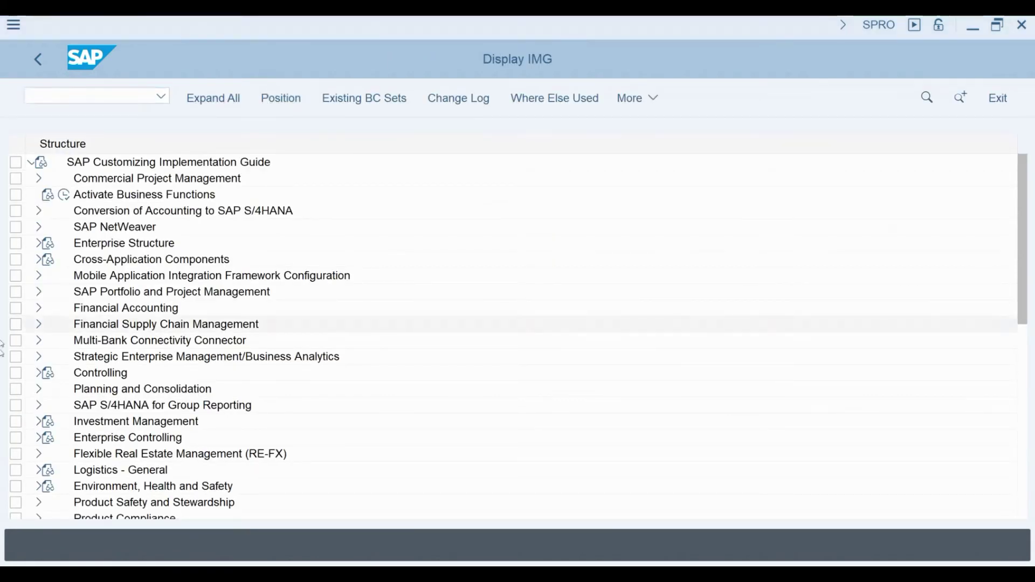
left_click(1027, 388)
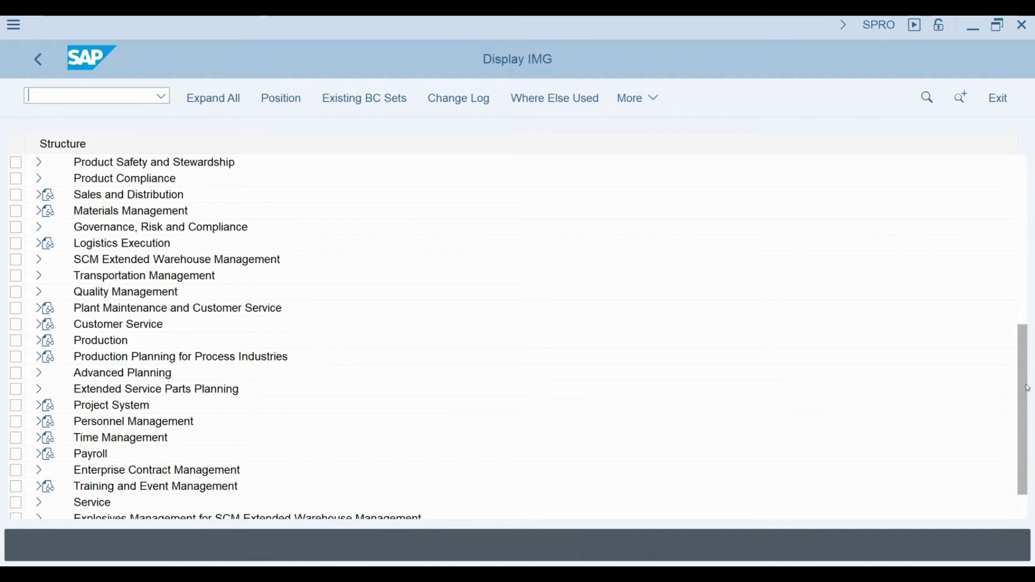
left_click(39, 244)
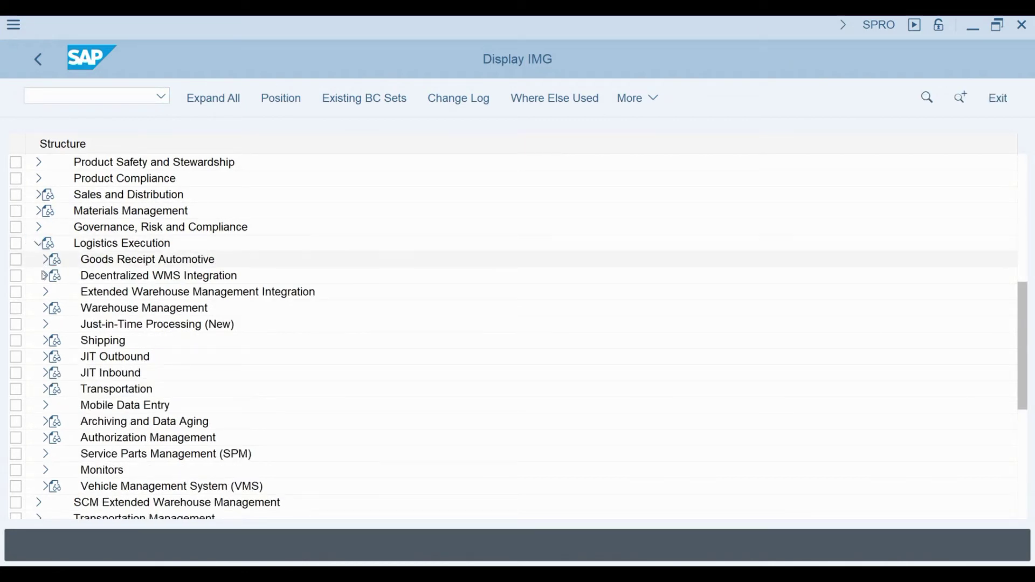
left_click(45, 294)
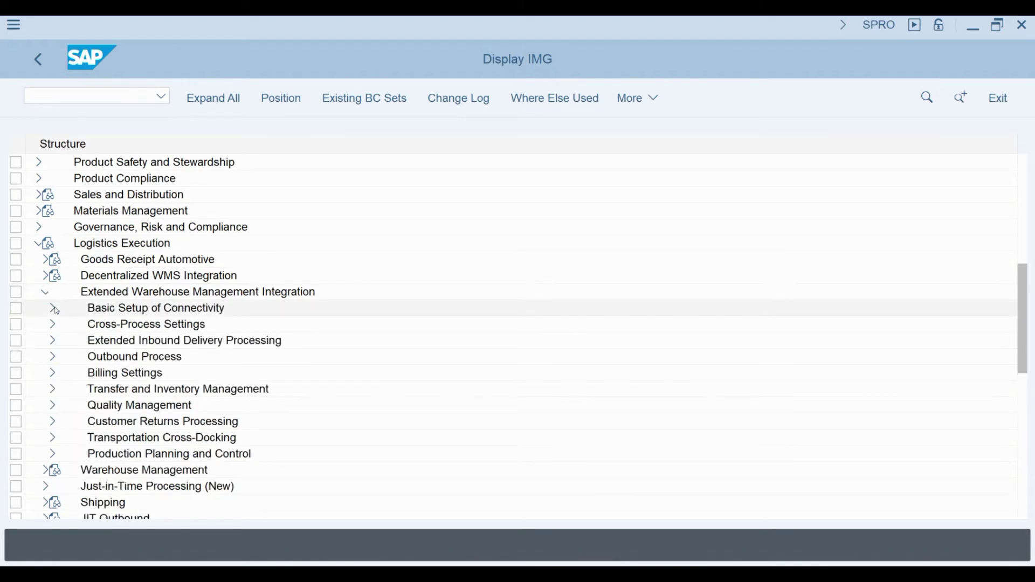
left_click(52, 309)
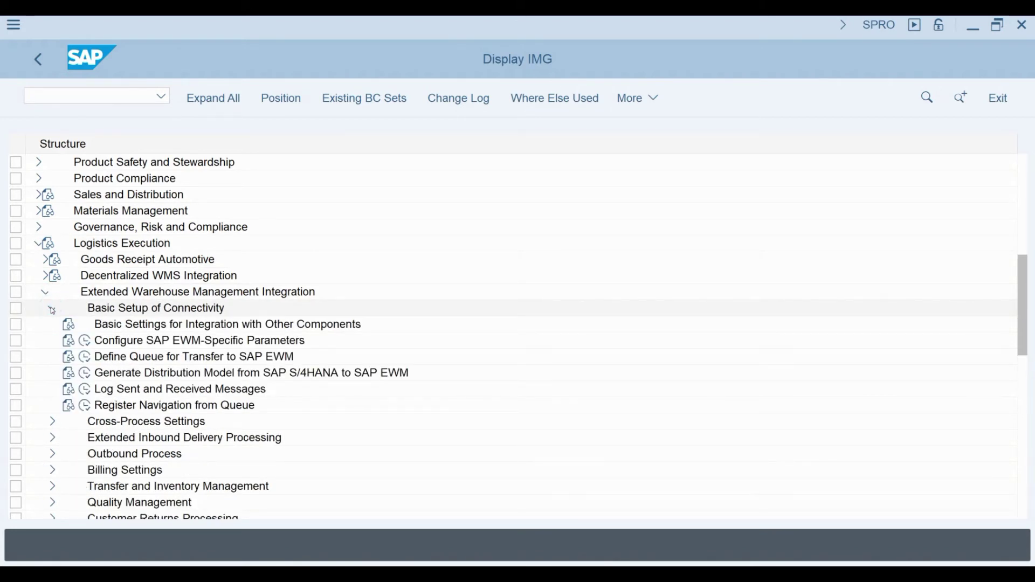
left_click(85, 356)
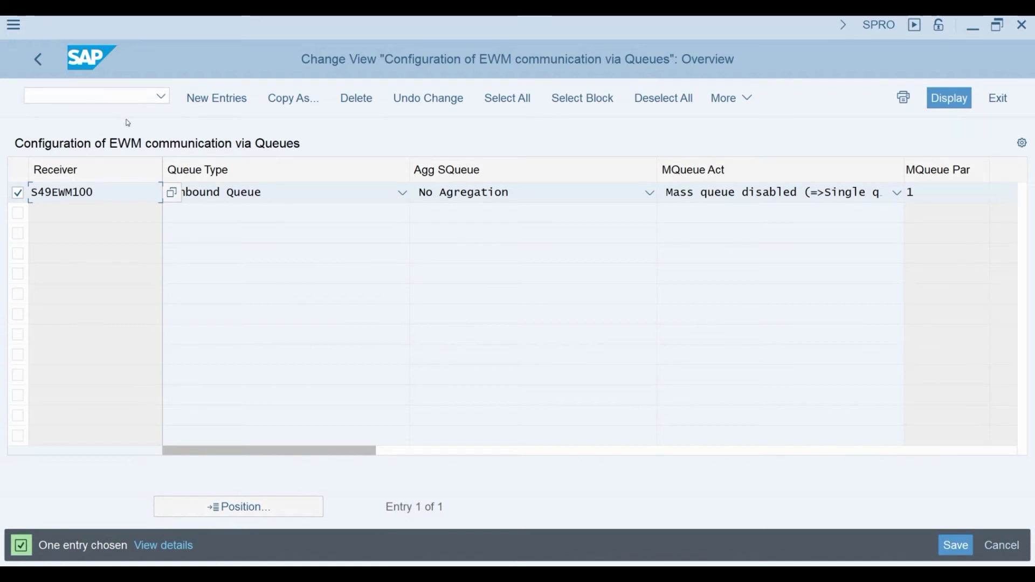
left_click(104, 91)
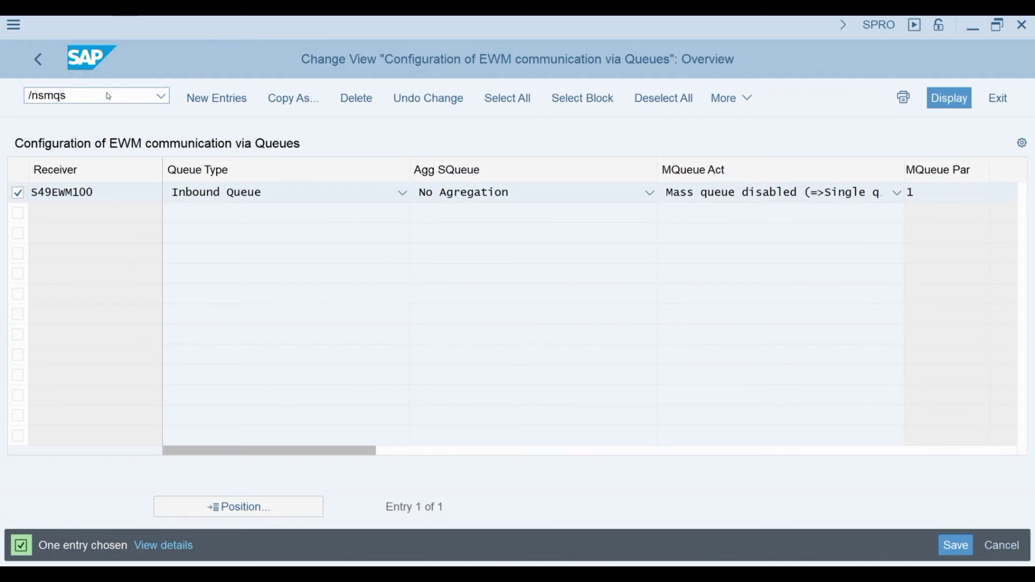
- Open the SMQS outbound qRFC scheduler and mark the inactive S49CLNT100 destination
key("Return")
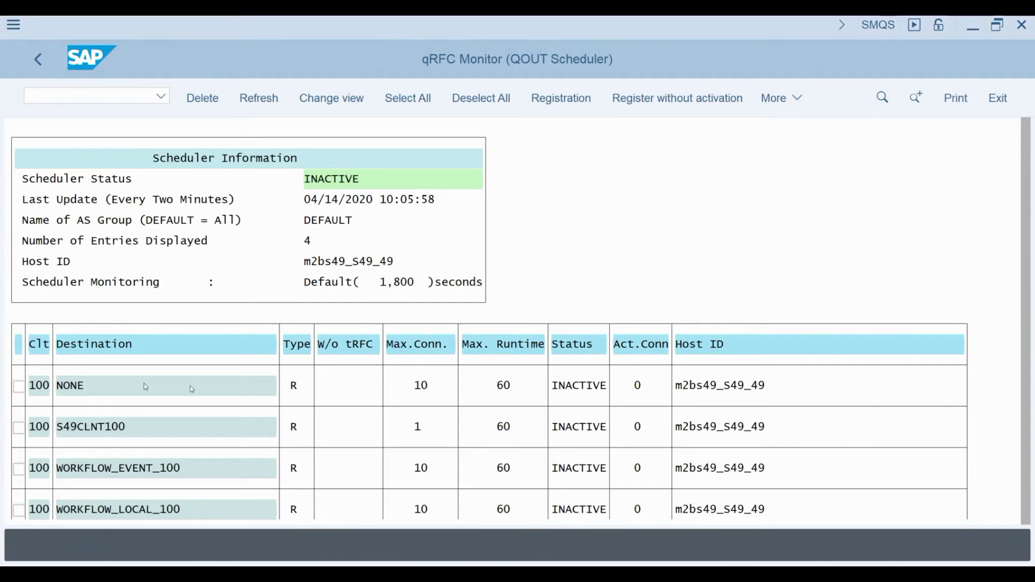
scroll(145, 387, "down", 1)
left_click(18, 408)
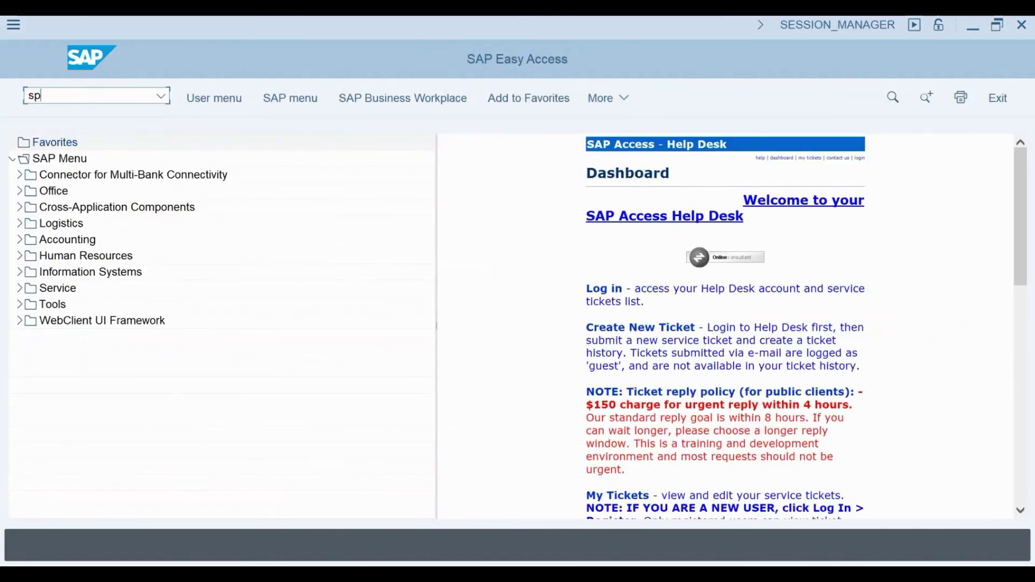
- In SPRO, run Define Own Business System under EWM Interfaces > ERP Integration > General Settings
type("ro")
key("Return")
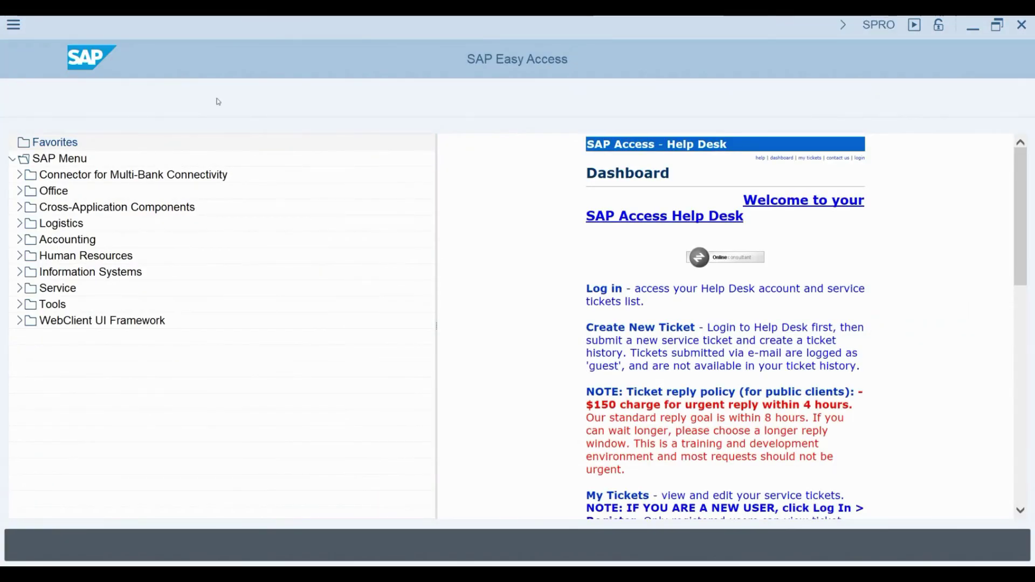
left_click(268, 95)
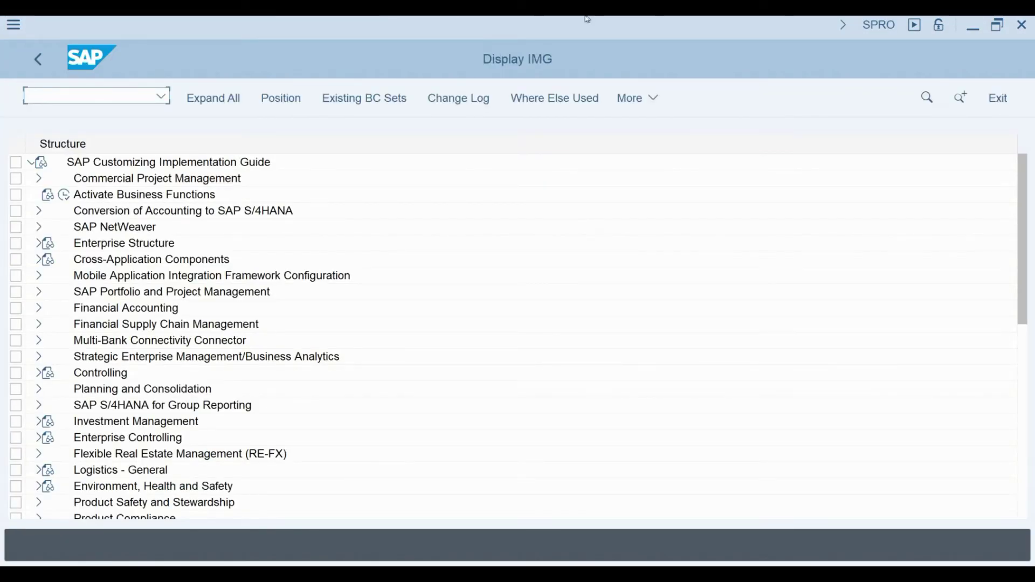
left_click(1021, 409)
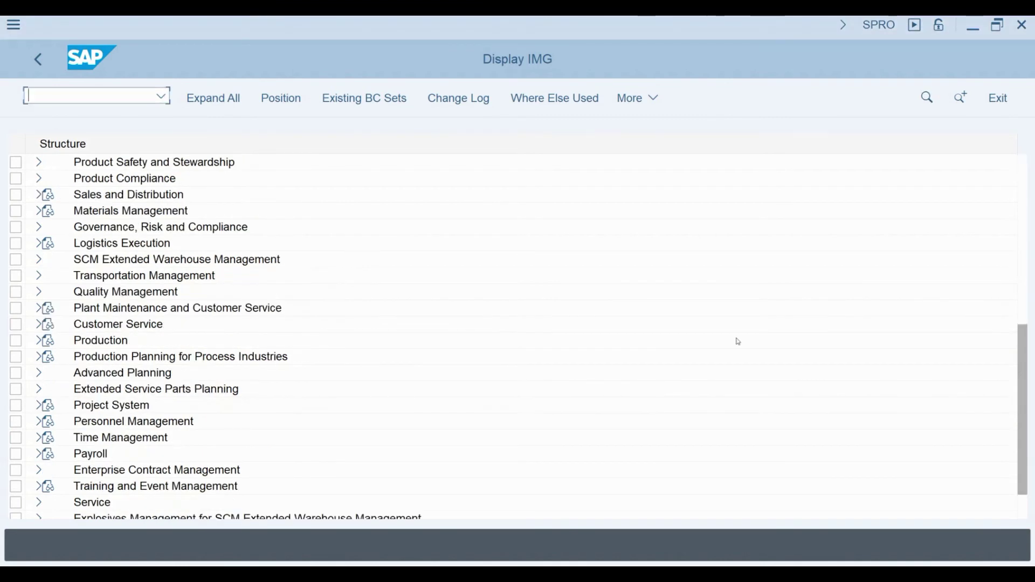
left_click(38, 261)
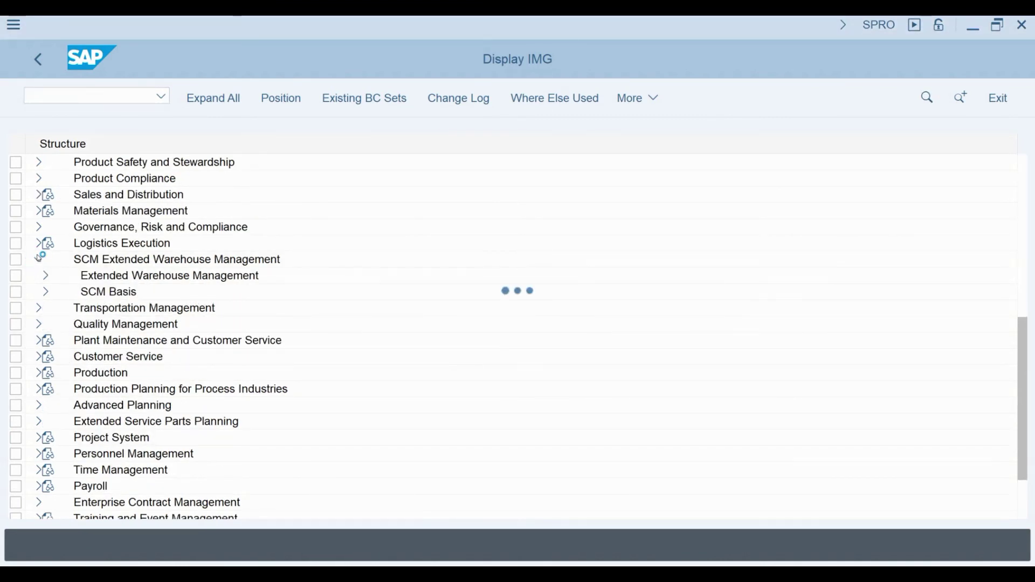
left_click(45, 276)
left_click(52, 470)
left_click(59, 389)
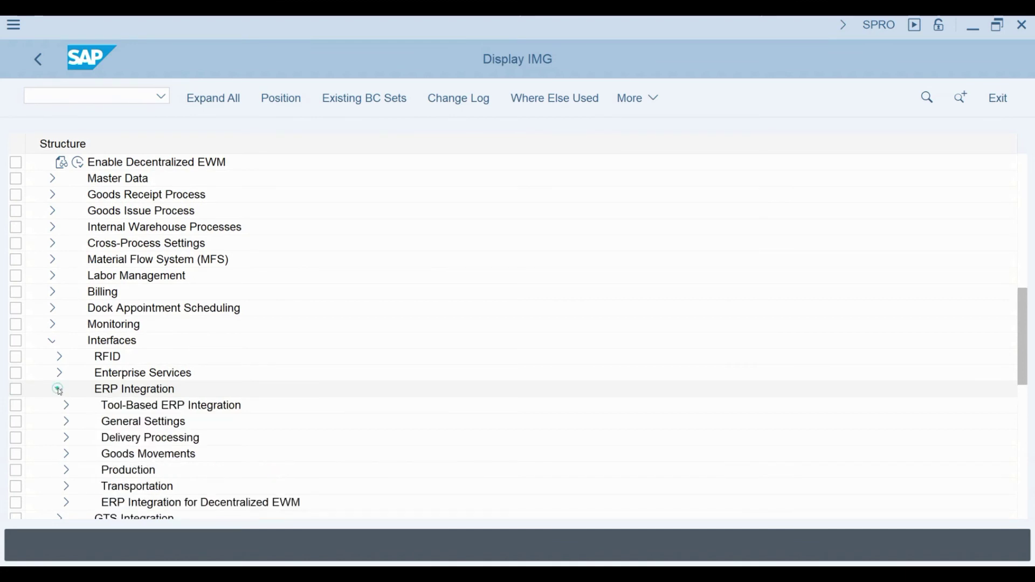
left_click(66, 422)
left_click(103, 434)
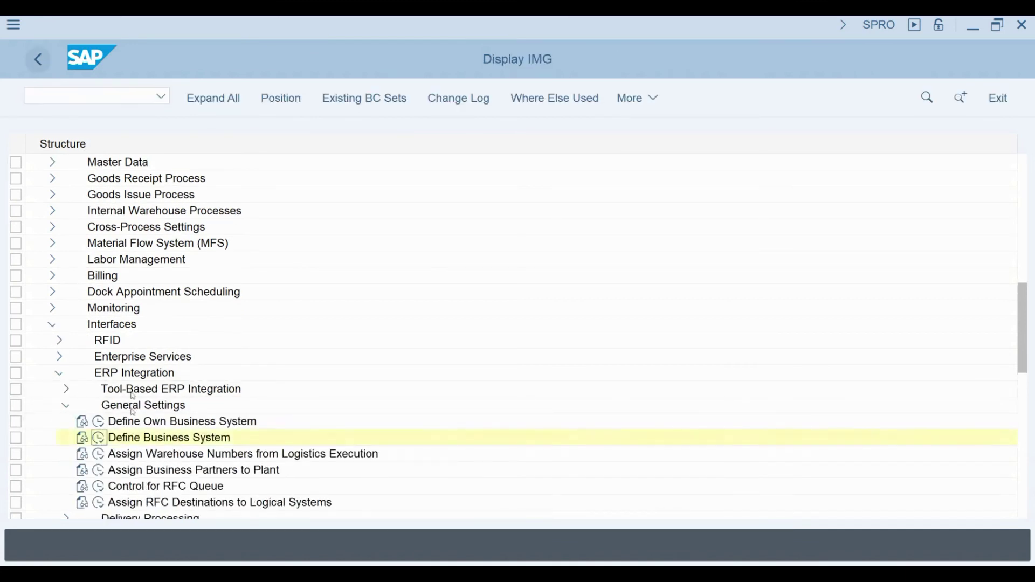
left_click(99, 422)
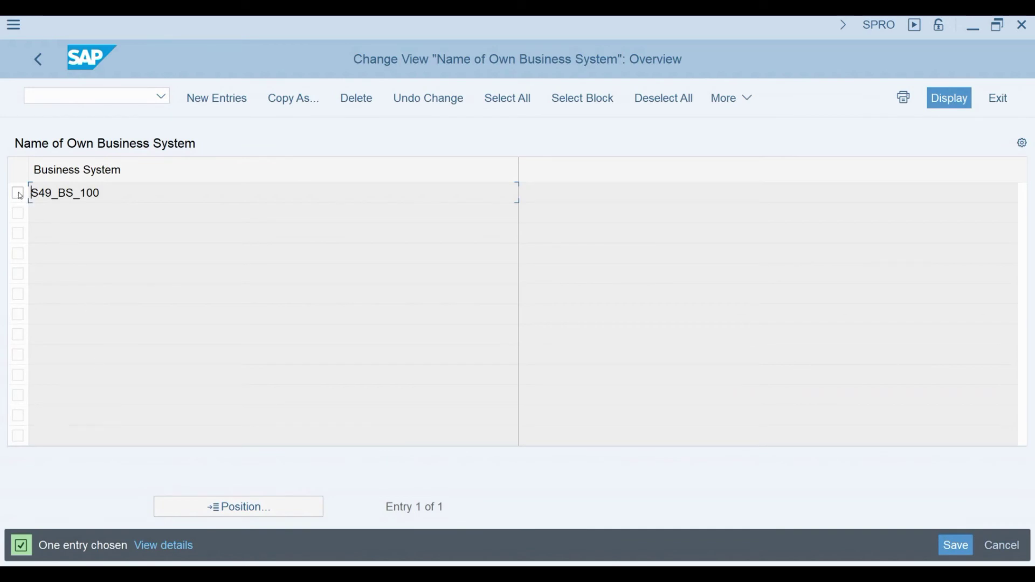
- Inspect the S49_BS_100 business system entry, then go back to the IMG tree
left_click(19, 194)
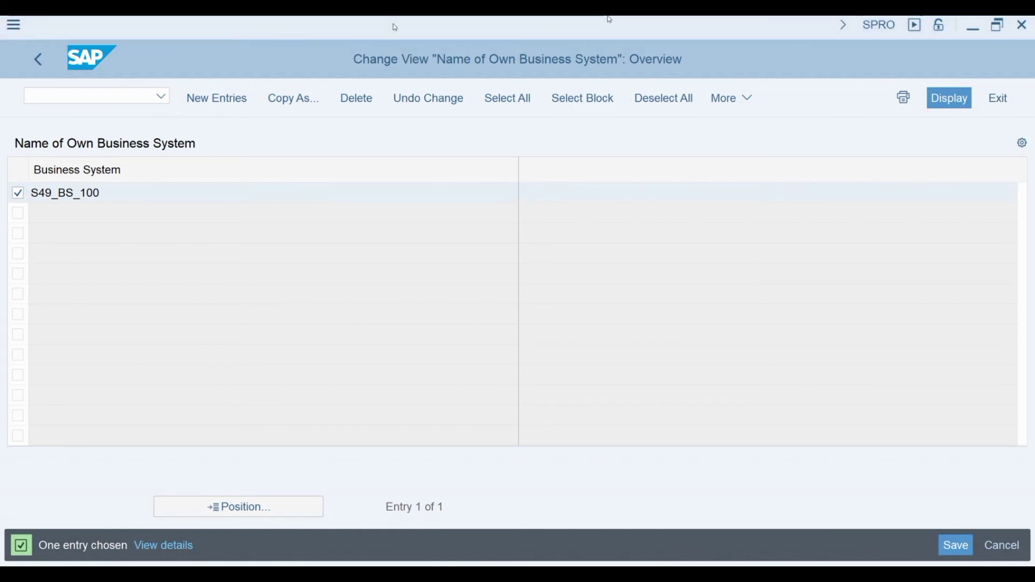
left_click(81, 193)
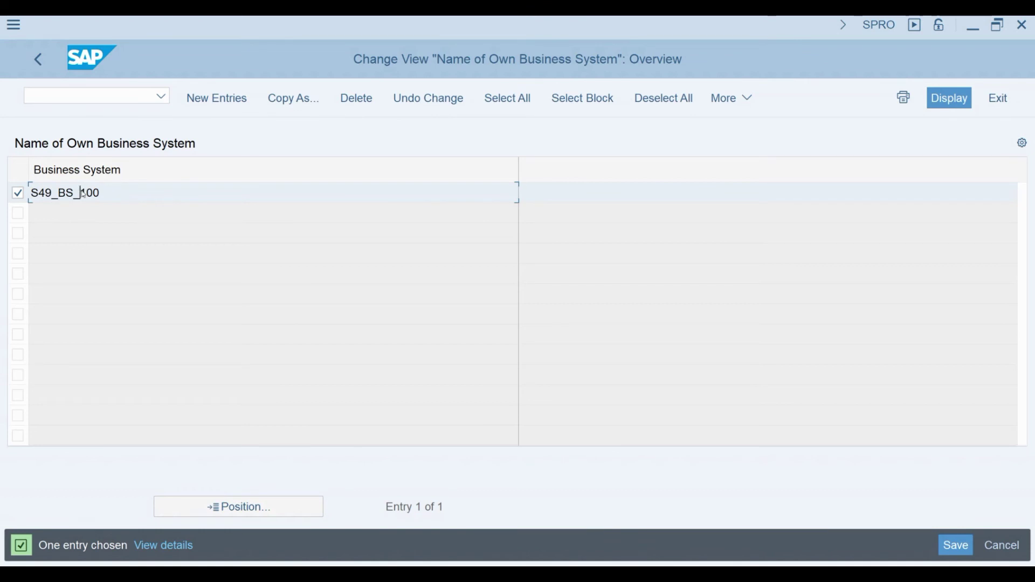
double_click(99, 188)
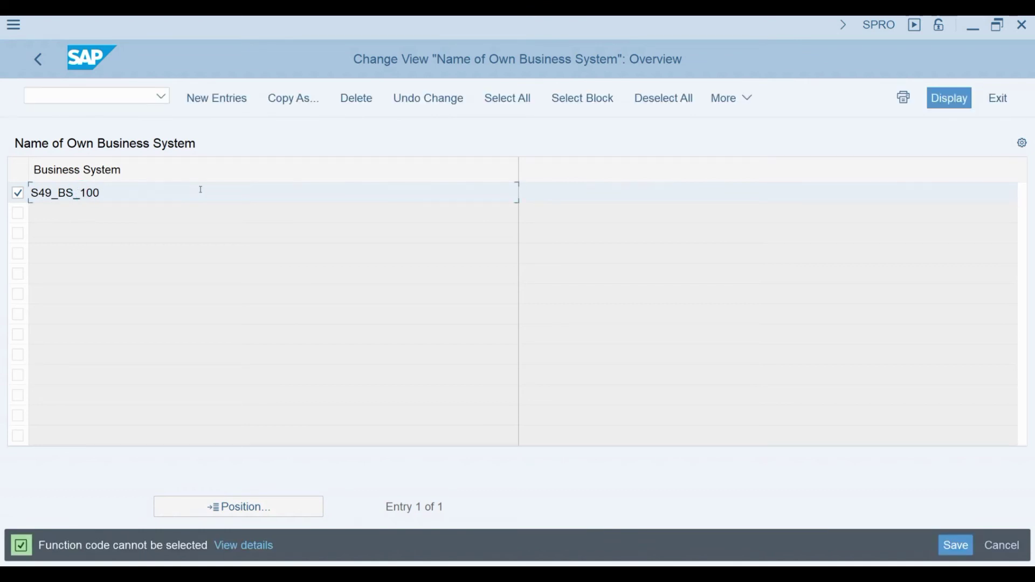
left_click(39, 60)
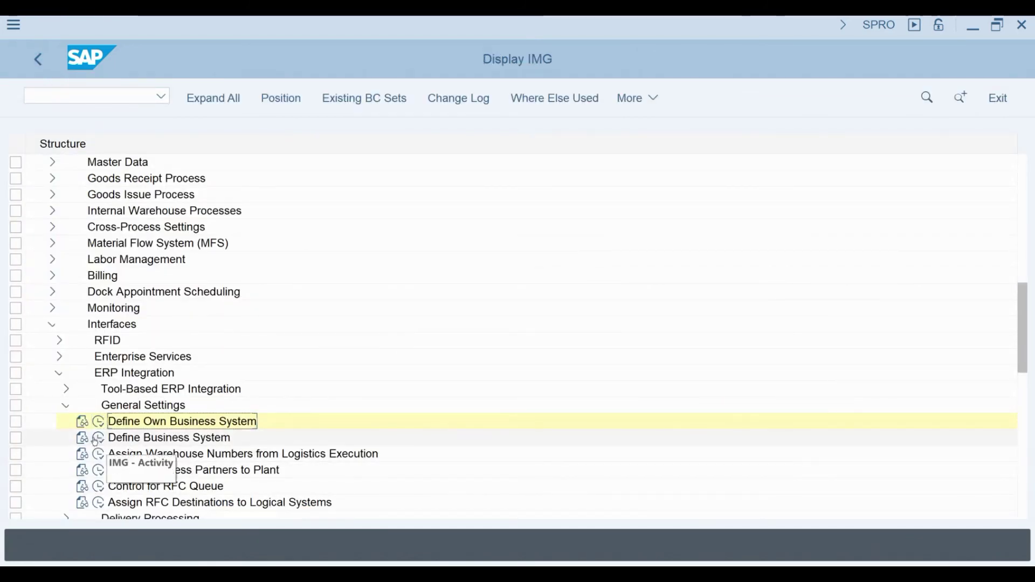
left_click(99, 437)
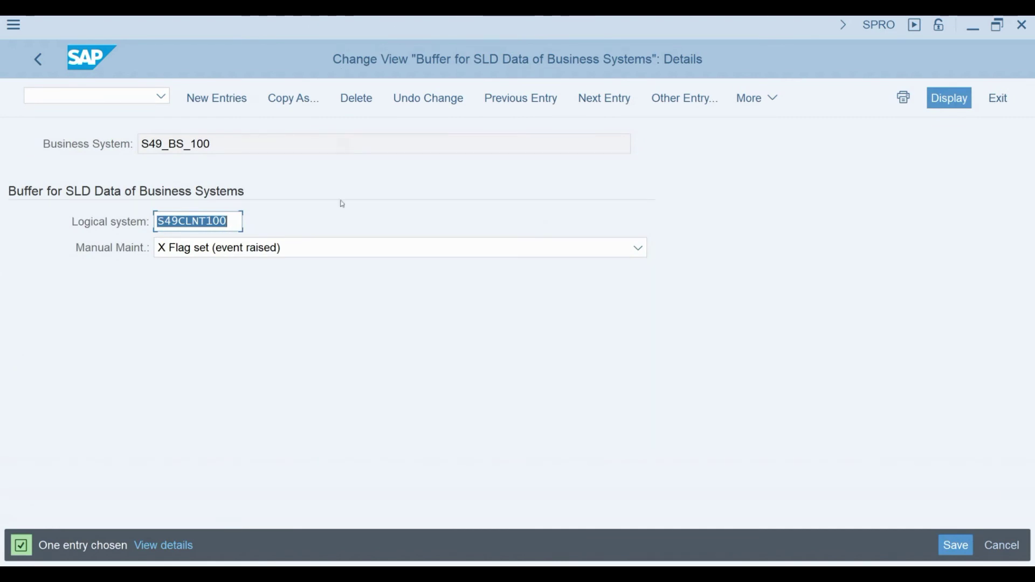
left_click_drag(230, 220, 155, 221)
left_click(227, 221)
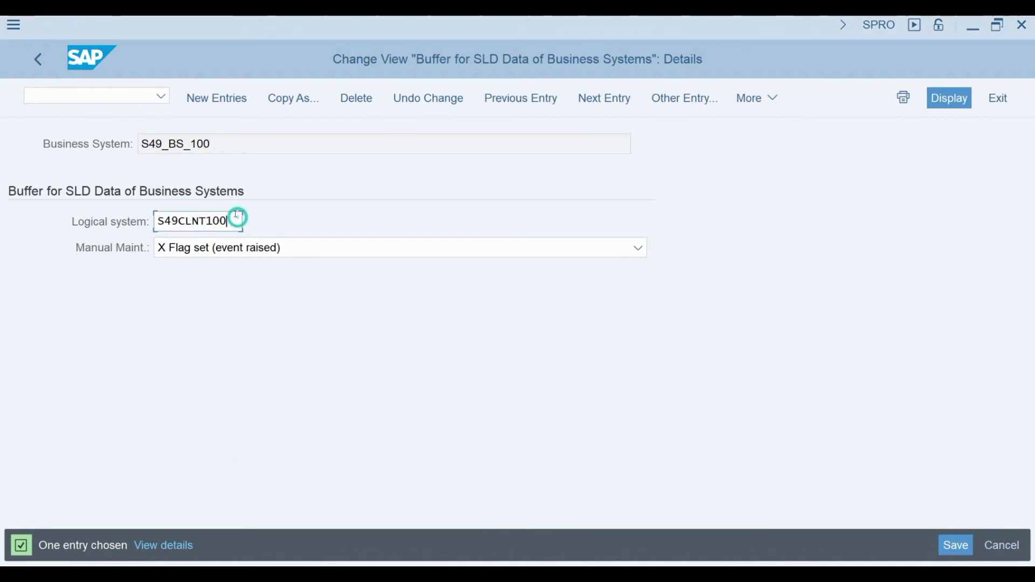
left_click(38, 60)
left_click(38, 60)
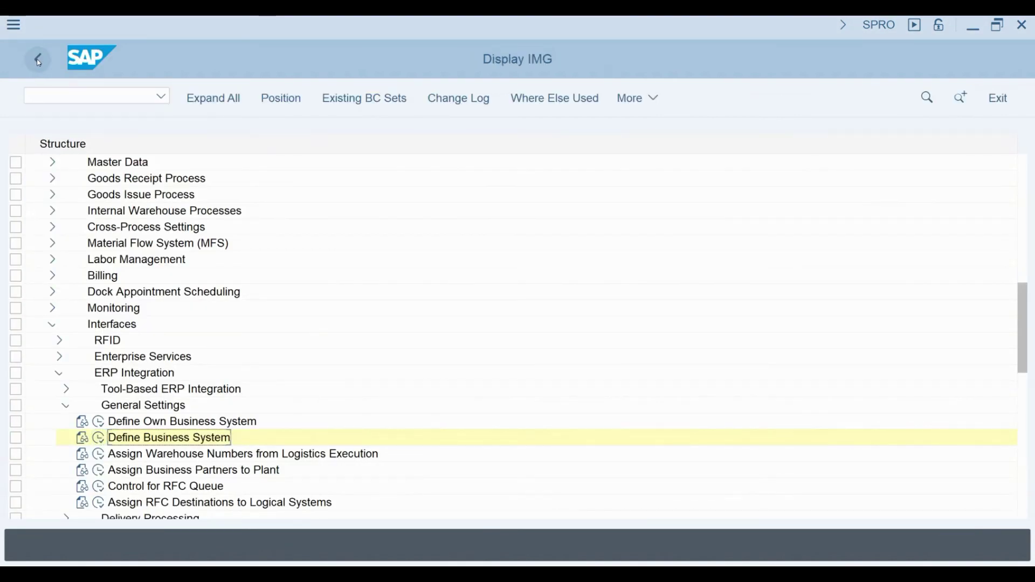
- Collapse EWM and run Maintain Business System Group under SCM Basis > Integration
left_click(1015, 229)
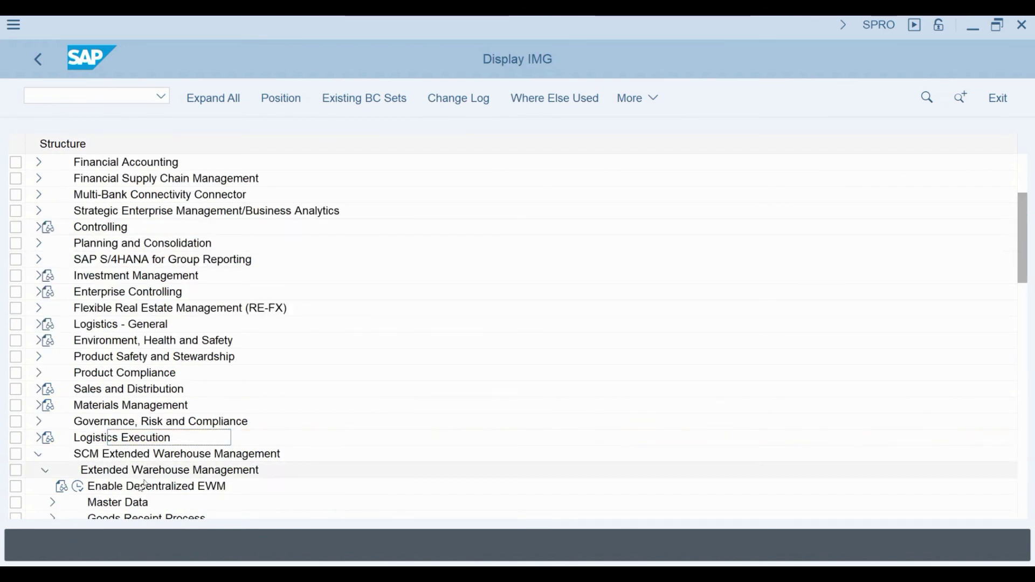
scroll(53, 502, "down", 2)
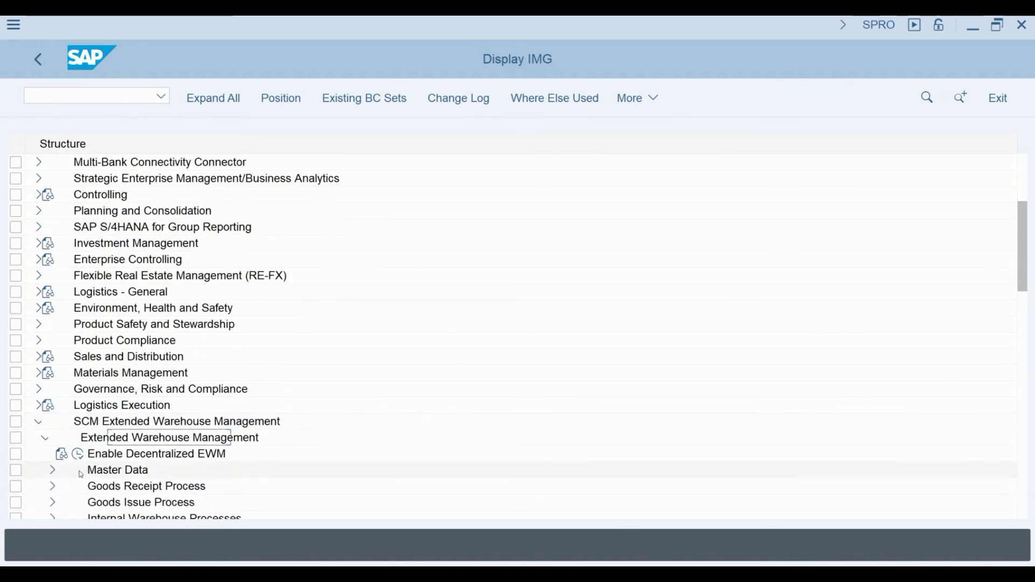
left_click(45, 438)
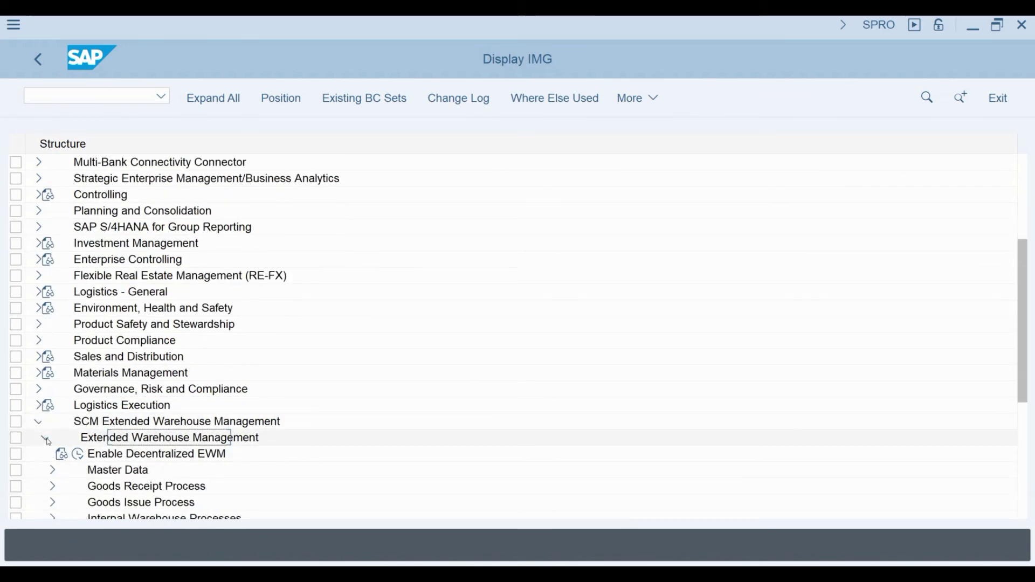
left_click(45, 454)
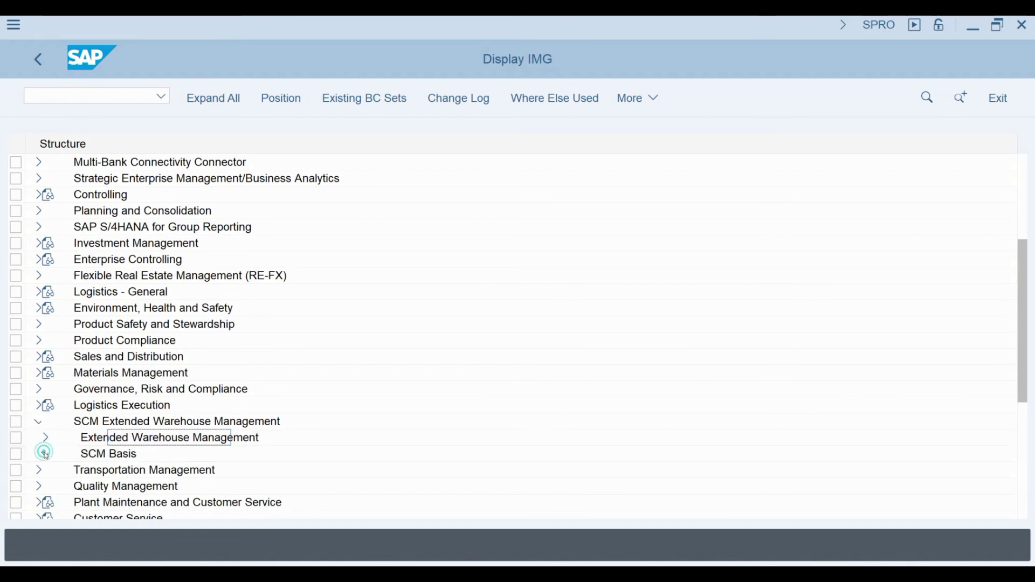
left_click(53, 372)
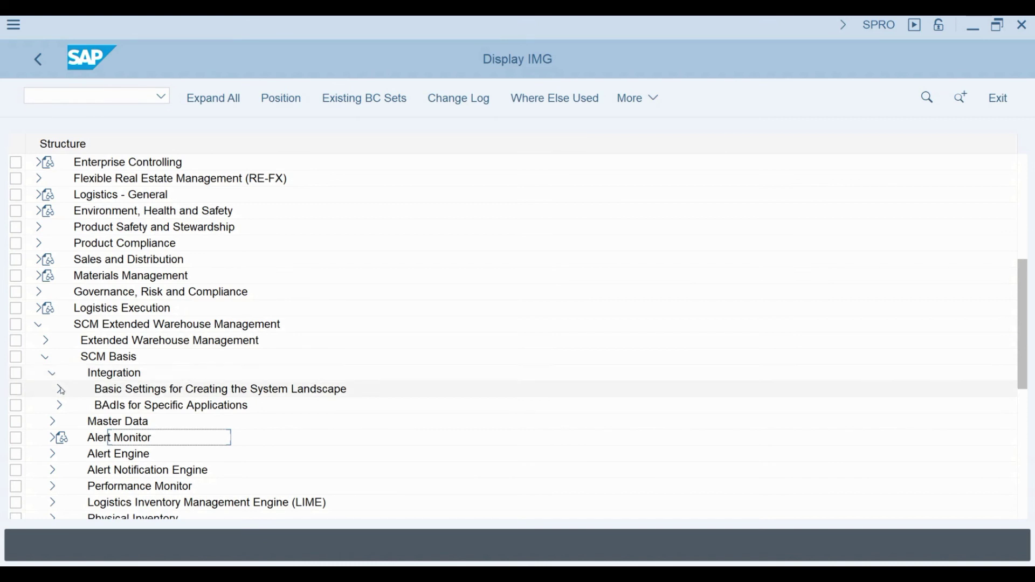
left_click(60, 389)
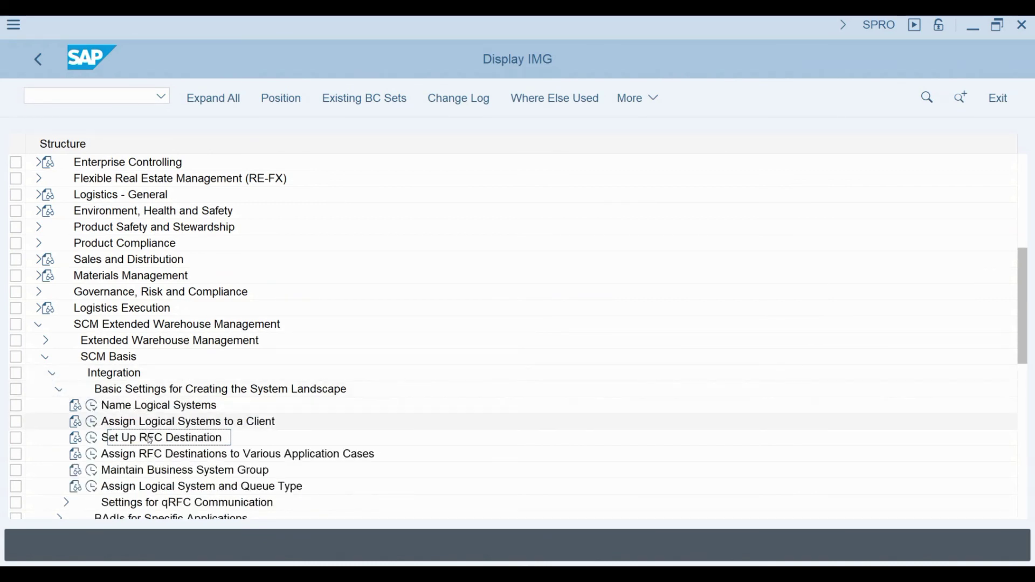
left_click(90, 474)
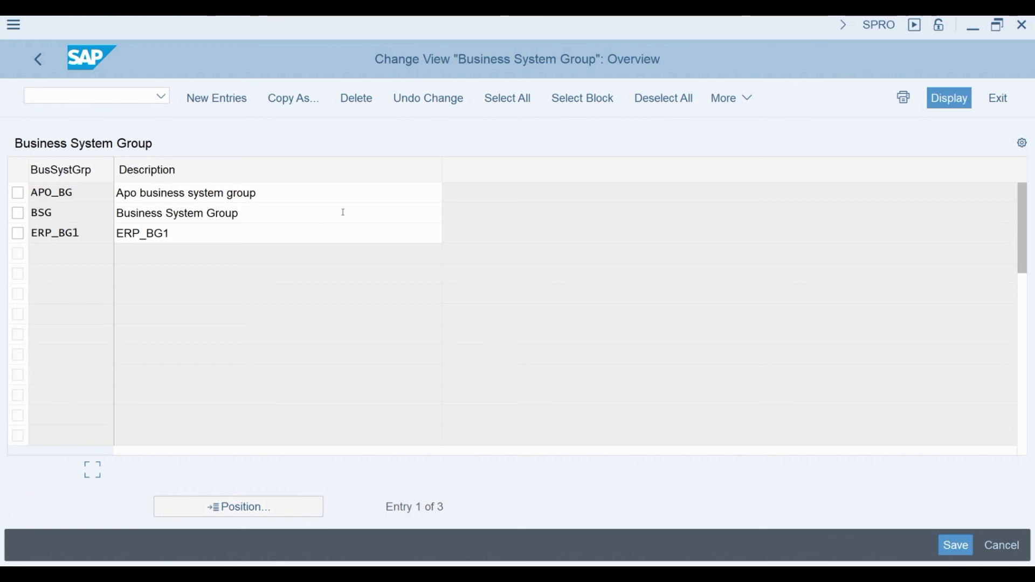
- Run Assign Logical System and Queue Type to review BSG and APO_BG assignments, then return
left_click(39, 59)
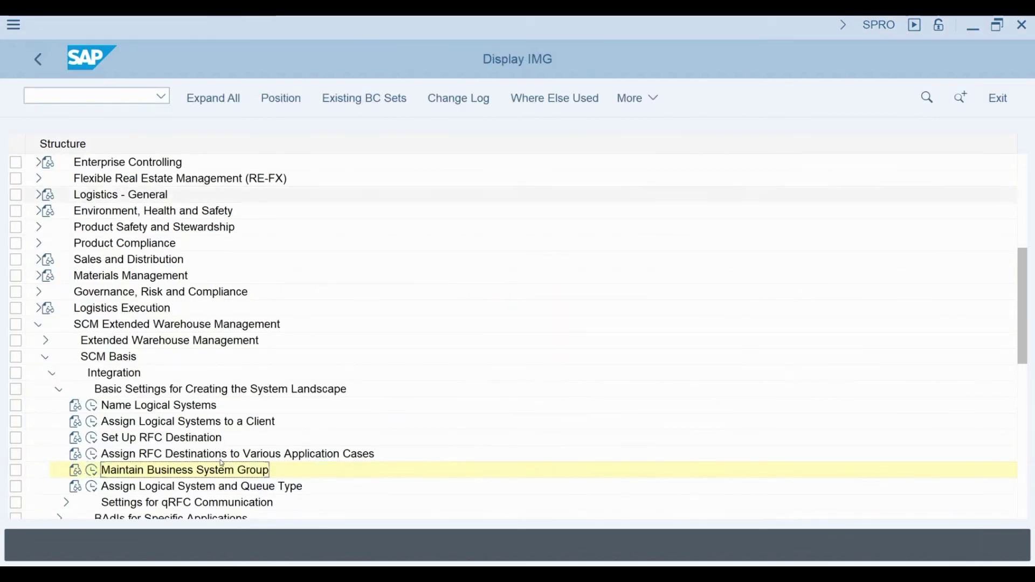
left_click(91, 487)
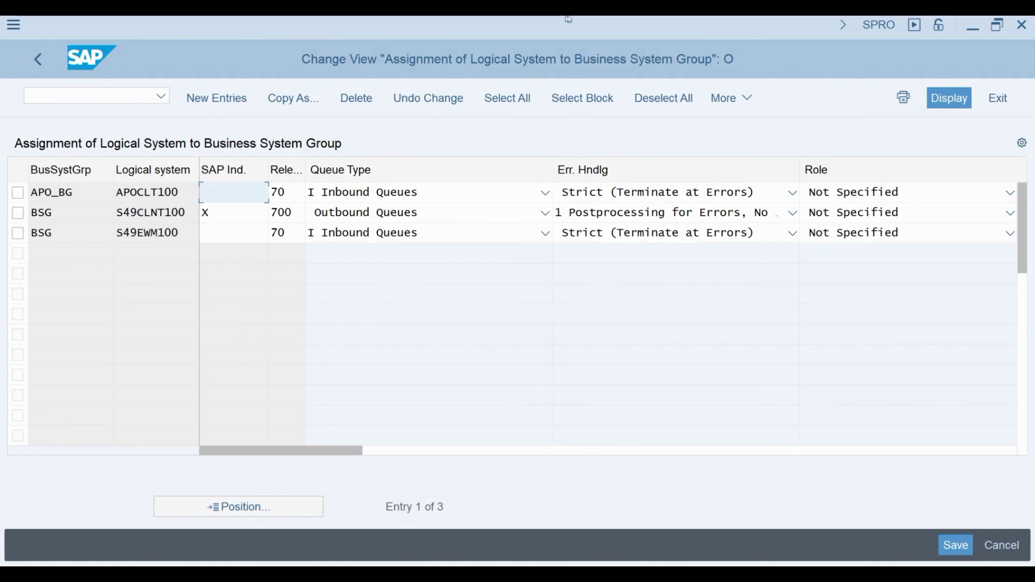
left_click(282, 199)
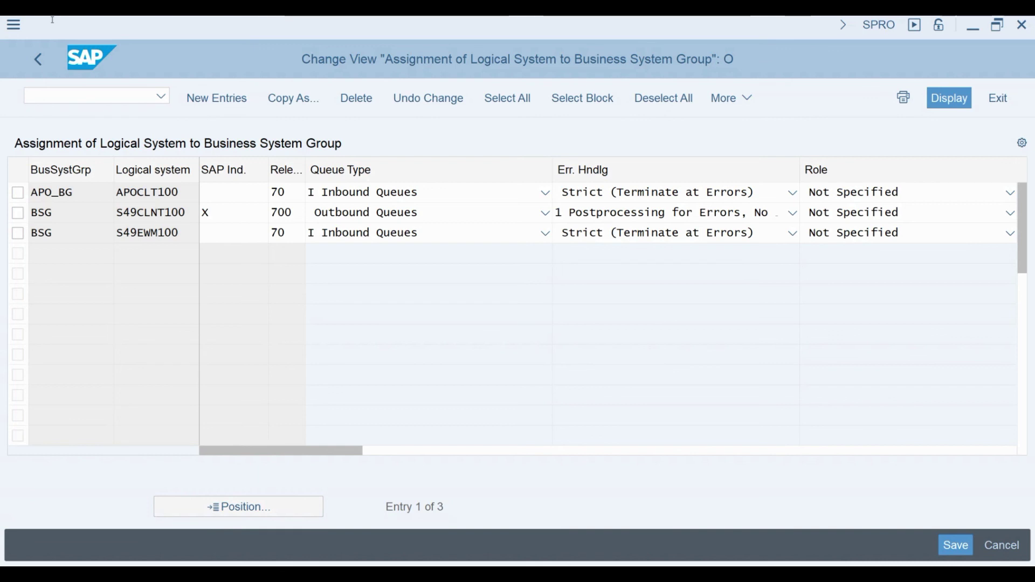
left_click(43, 61)
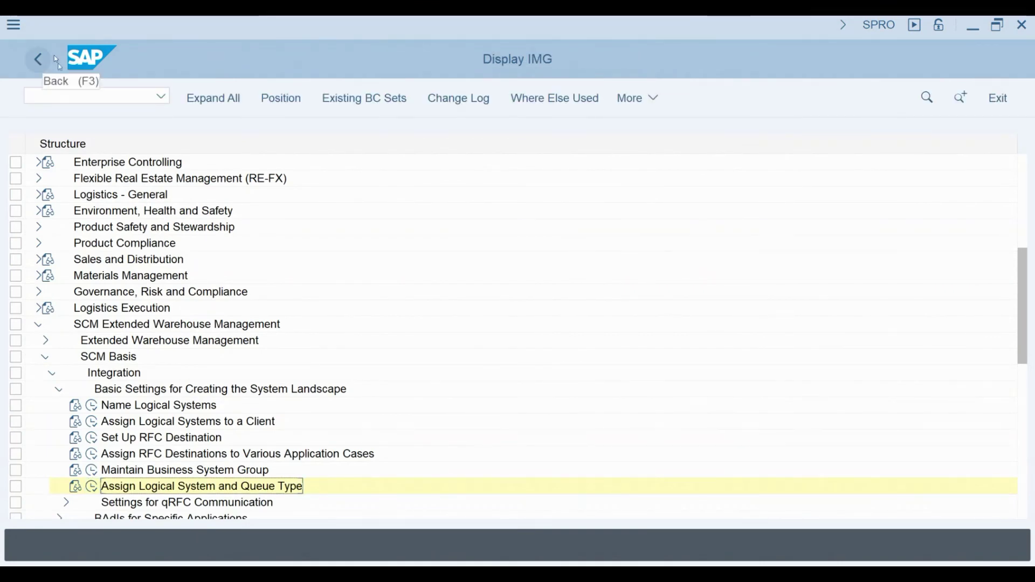
- Check S49_BS_100's RFC queue control (Inbound Queues, No Aggregation), then return to the PowerPoint slide
left_click(45, 341)
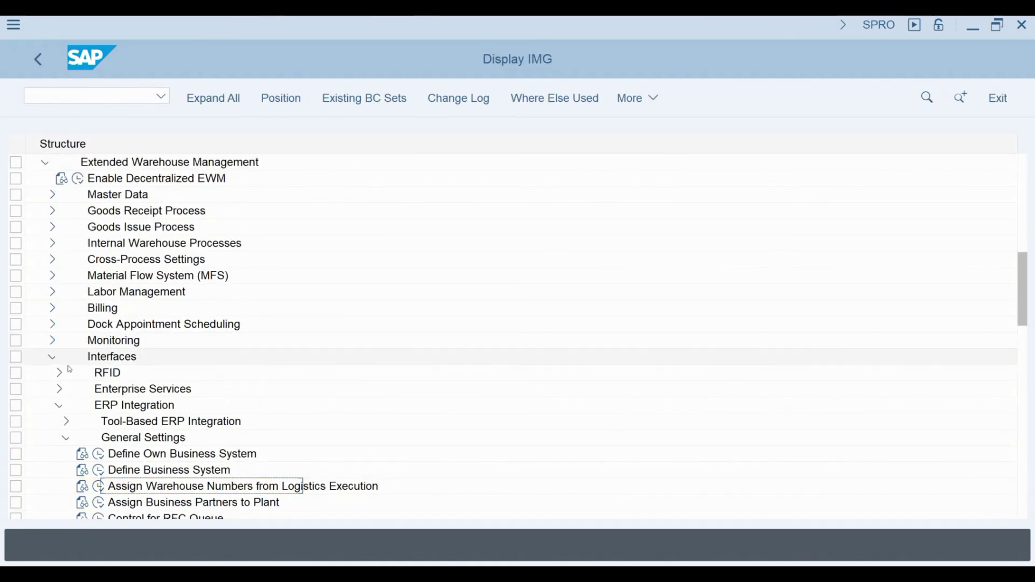
scroll(162, 447, "down", 3)
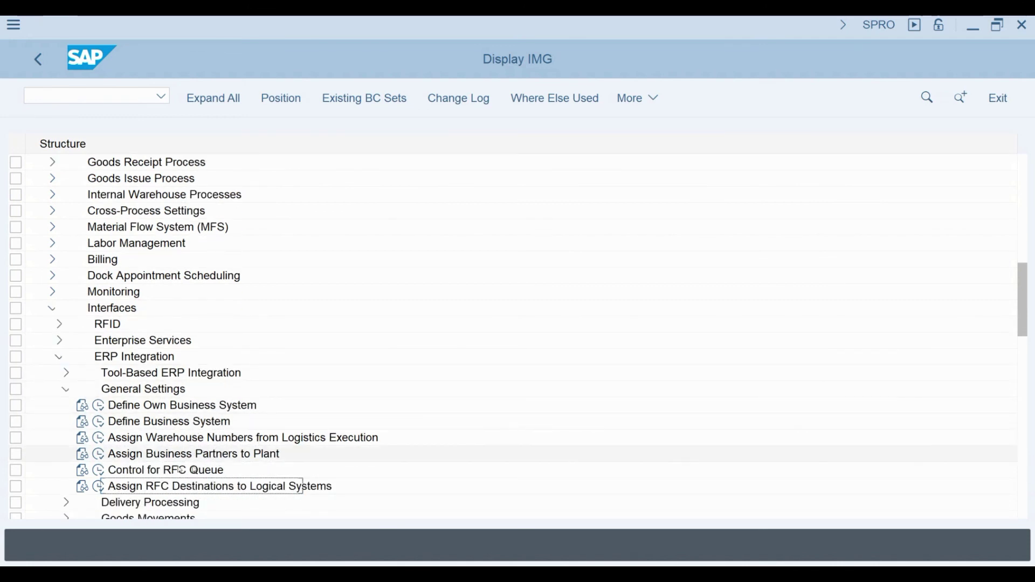
left_click(99, 471)
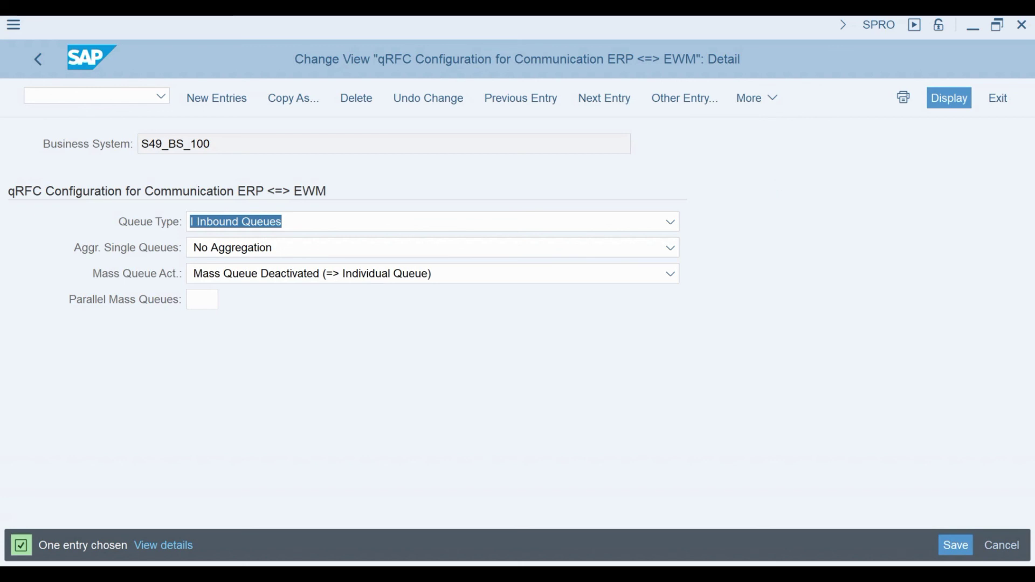
key("alt+Tab")
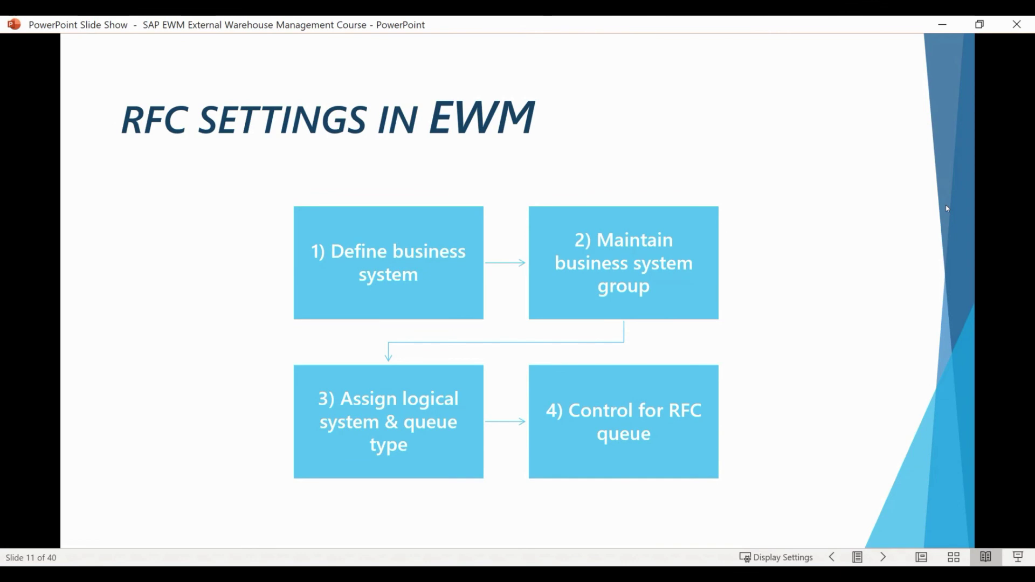